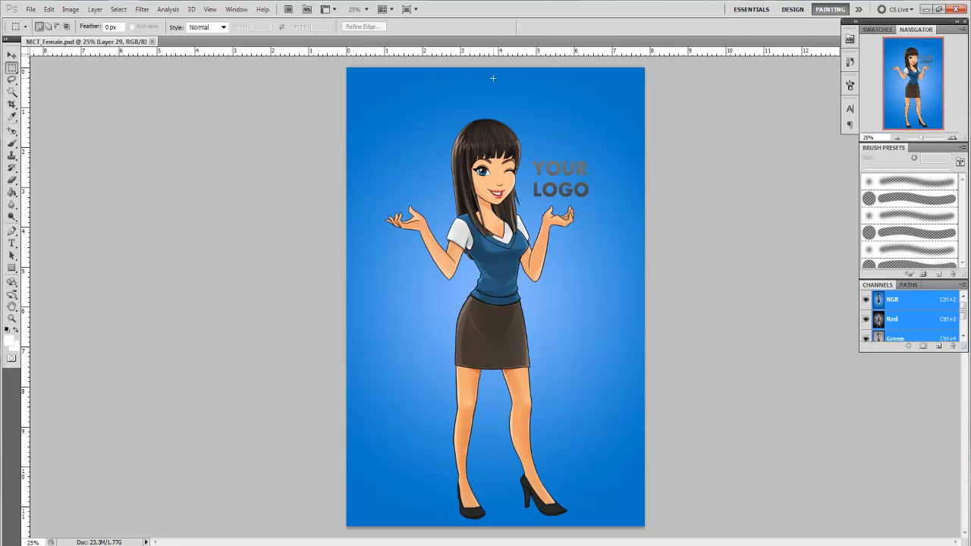
Step: Display the layer list and hide the pants standing group, the shoes standing group and the normal standing leg
{"action": "key", "text": "F7"}
{"action": "left_click_drag", "start_coordinate": [733, 25], "coordinate": [689, 32]}
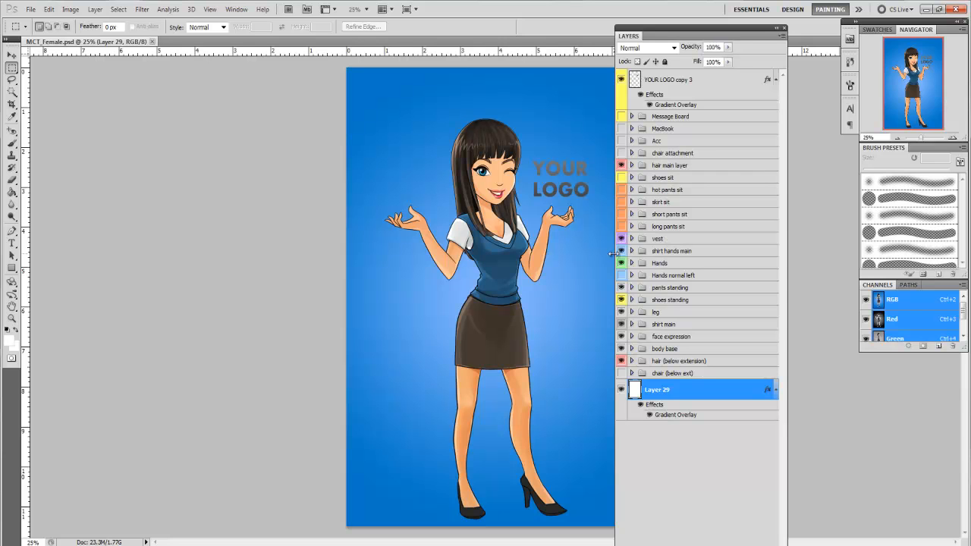
{"action": "left_click", "coordinate": [621, 288]}
{"action": "left_click", "coordinate": [621, 300]}
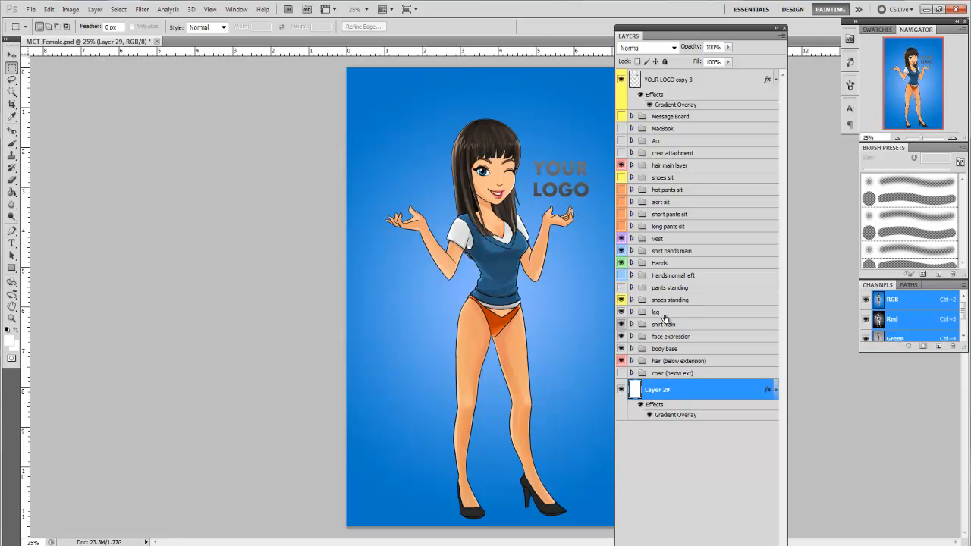
{"action": "left_click", "coordinate": [621, 311]}
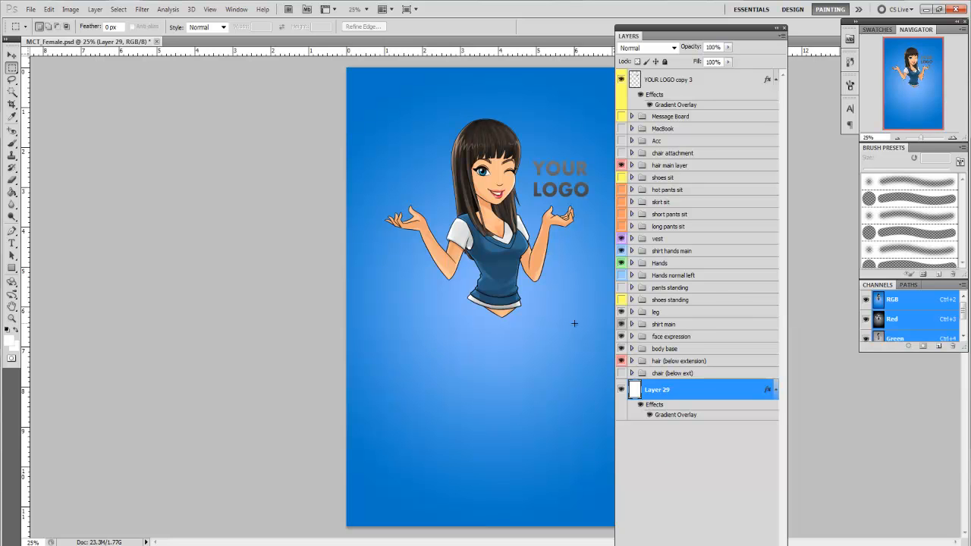
{"action": "left_click", "coordinate": [632, 311]}
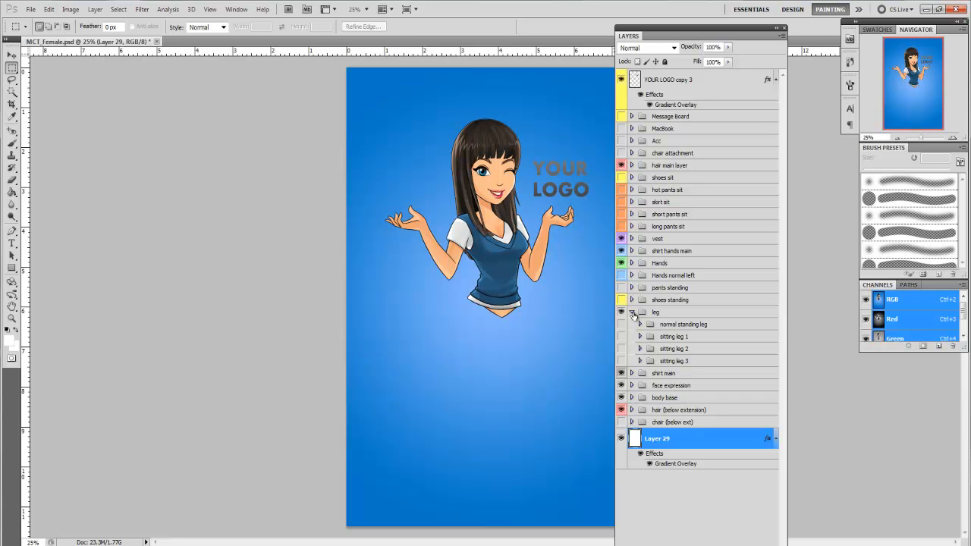
Step: Preview the normal standing leg and sitting leg 1, 2 and 3 poses one at a time, hiding each again
{"action": "left_click", "coordinate": [621, 325]}
{"action": "left_click", "coordinate": [621, 329]}
{"action": "left_click", "coordinate": [621, 337]}
{"action": "left_click", "coordinate": [621, 337]}
{"action": "left_click", "coordinate": [622, 349]}
{"action": "left_click", "coordinate": [622, 350]}
{"action": "left_click", "coordinate": [622, 361]}
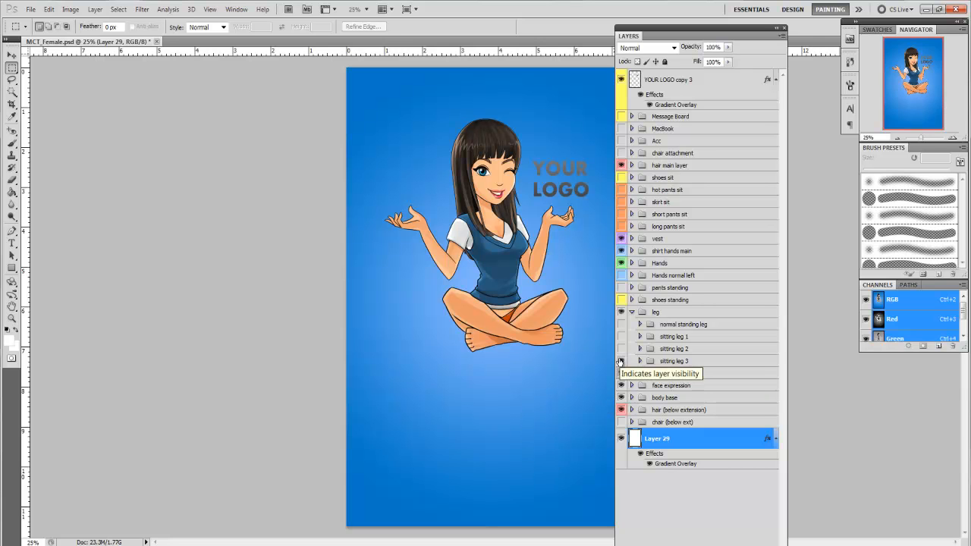
{"action": "left_click", "coordinate": [622, 362]}
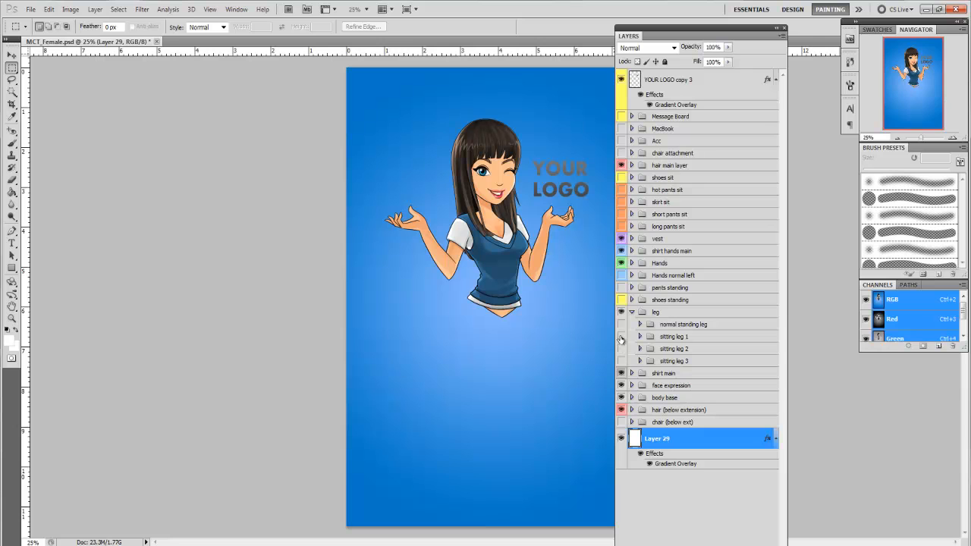
Step: Show the sitting leg 1 pose and dress it with the long pants sit 1 group
{"action": "left_click", "coordinate": [621, 337]}
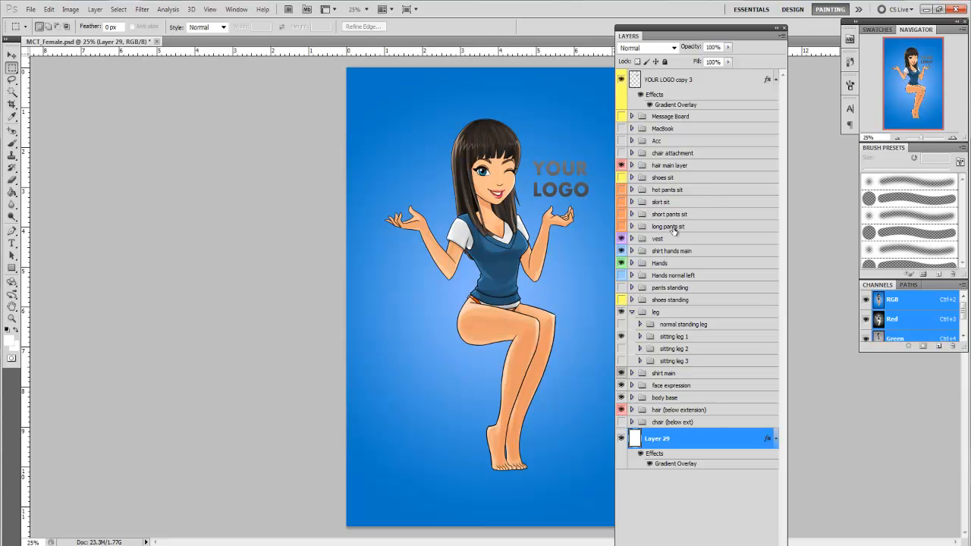
{"action": "left_click", "coordinate": [632, 227]}
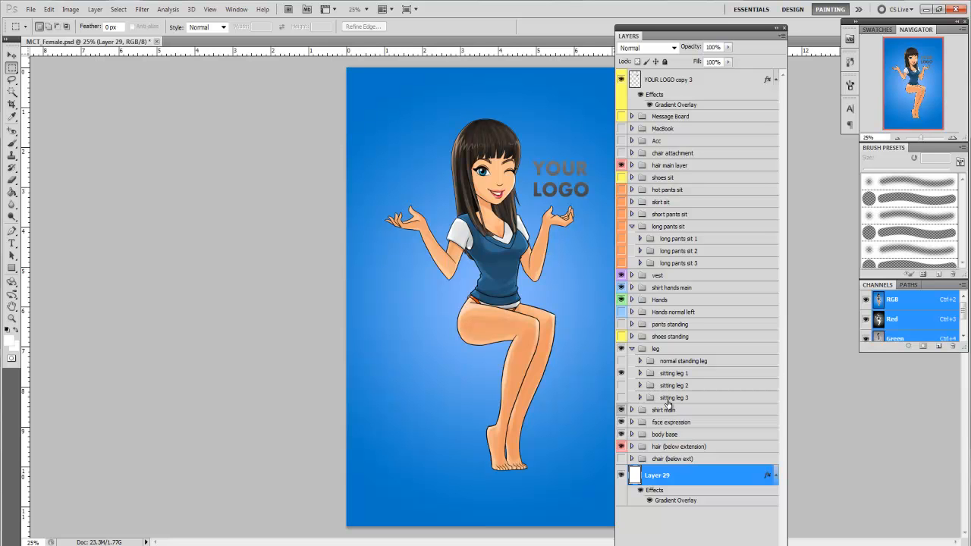
{"action": "left_click", "coordinate": [621, 241]}
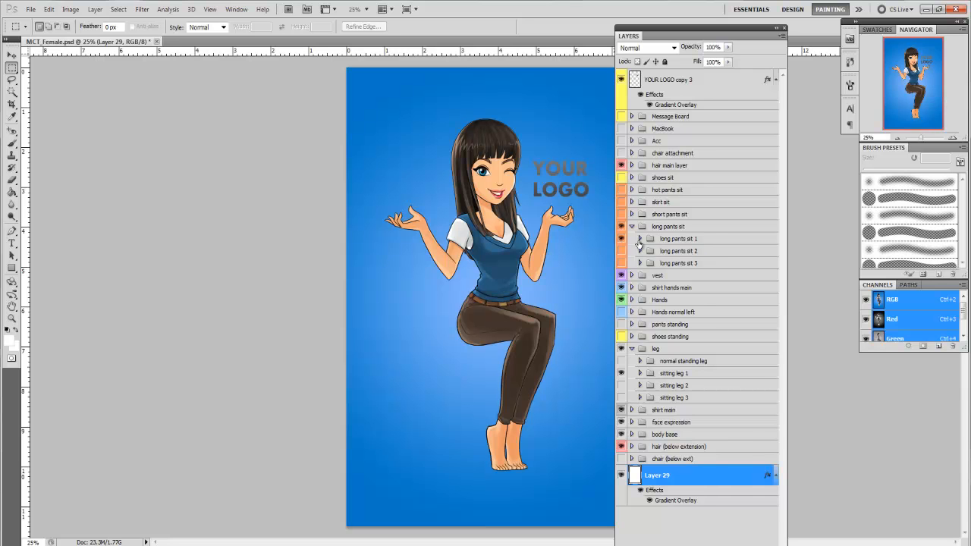
Step: Swap the normal/full version of long pants sit 1 for the hand on waist version
{"action": "left_click", "coordinate": [640, 239]}
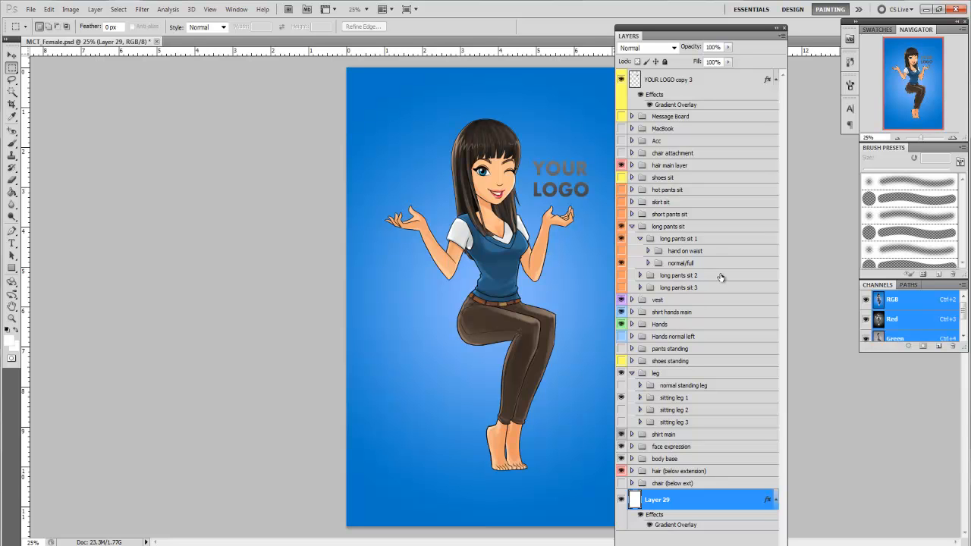
{"action": "left_click", "coordinate": [646, 266]}
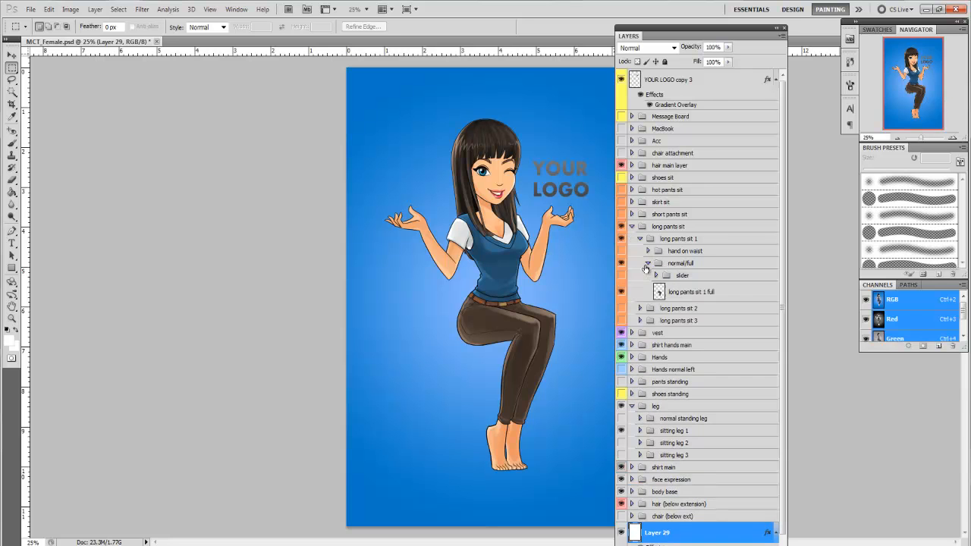
{"action": "left_click", "coordinate": [646, 265]}
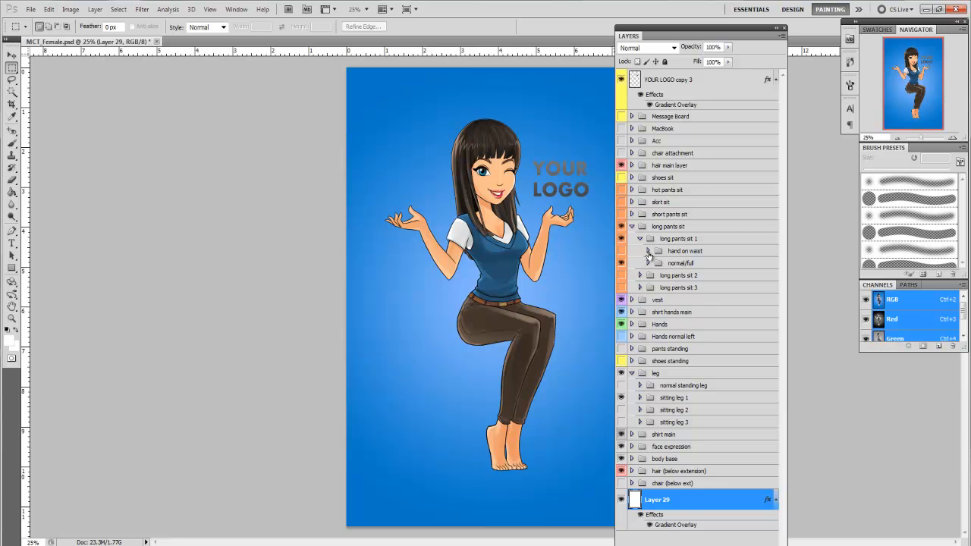
{"action": "left_click", "coordinate": [648, 252]}
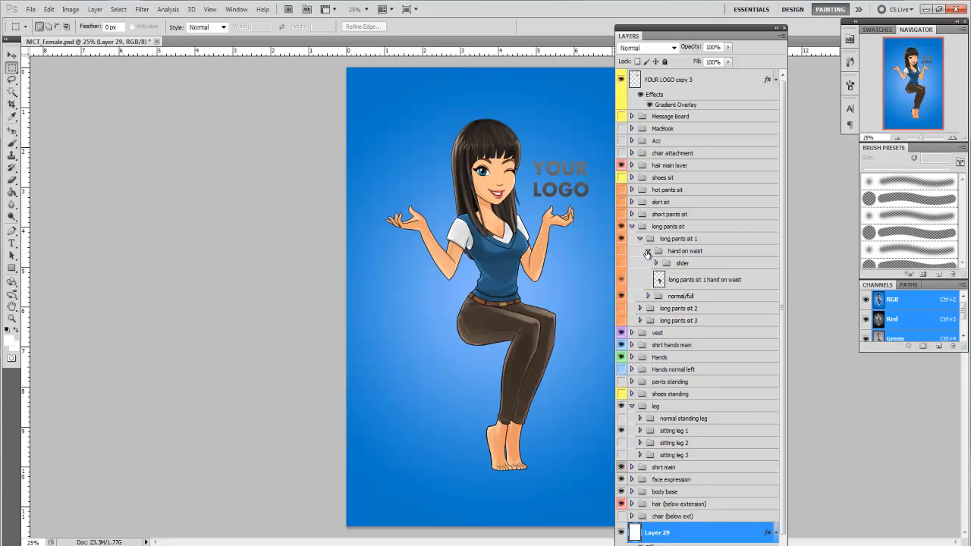
{"action": "left_click", "coordinate": [647, 252]}
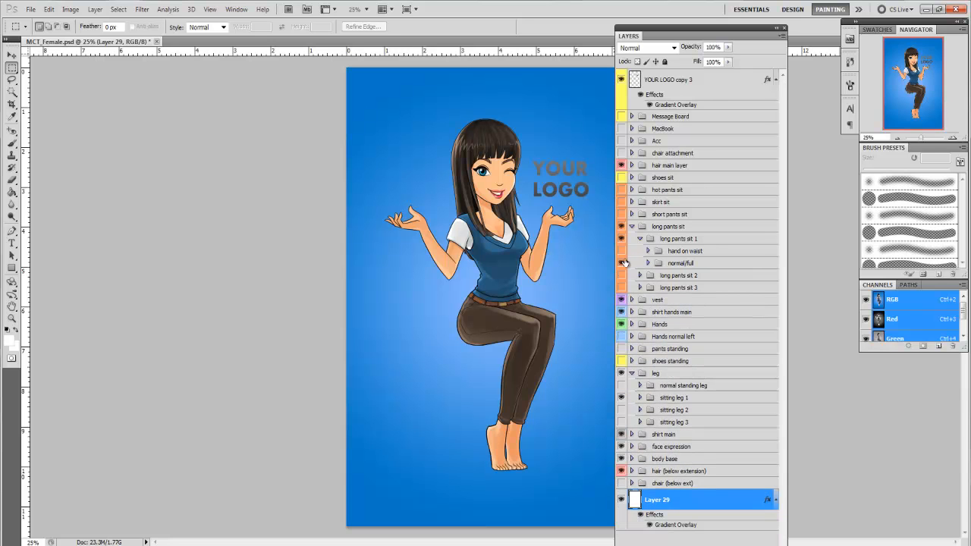
{"action": "left_click", "coordinate": [622, 264]}
{"action": "left_click", "coordinate": [621, 252]}
{"action": "left_click", "coordinate": [639, 240]}
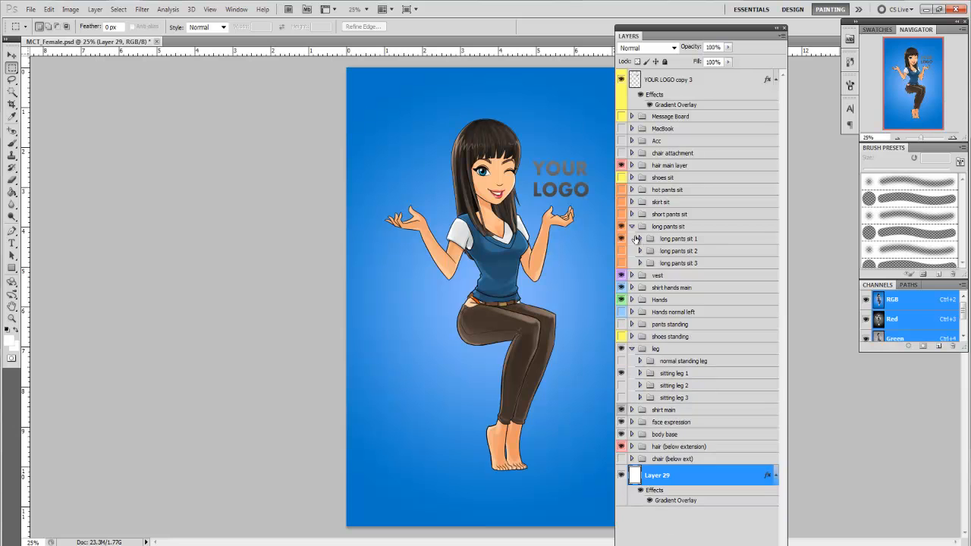
{"action": "left_click", "coordinate": [632, 227]}
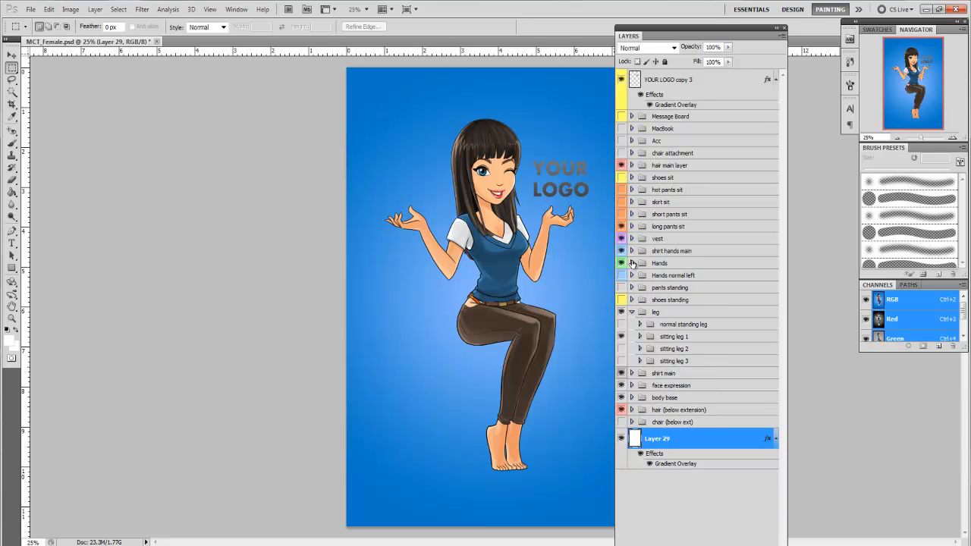
Step: In the Hands group, replace the present hands with the in waist hands
{"action": "left_click", "coordinate": [632, 264]}
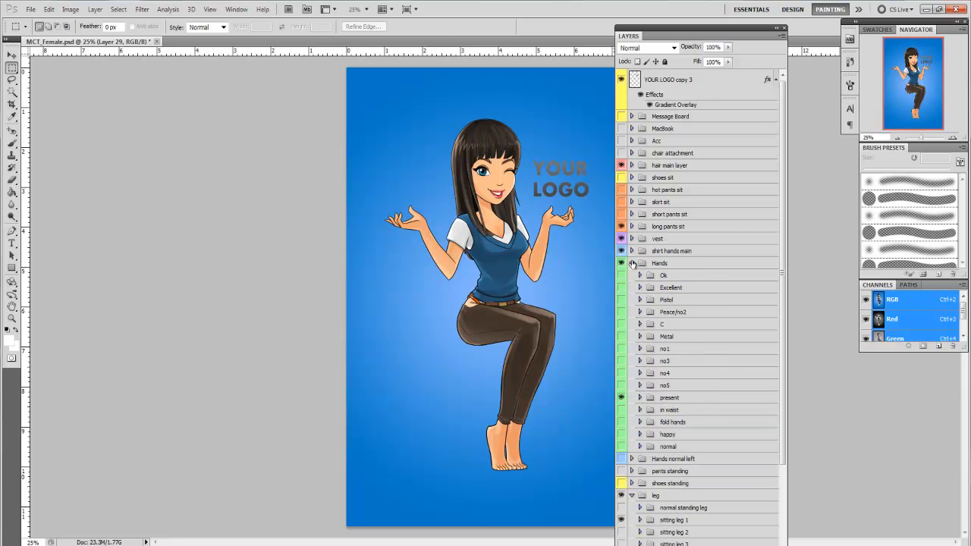
{"action": "left_click", "coordinate": [621, 399]}
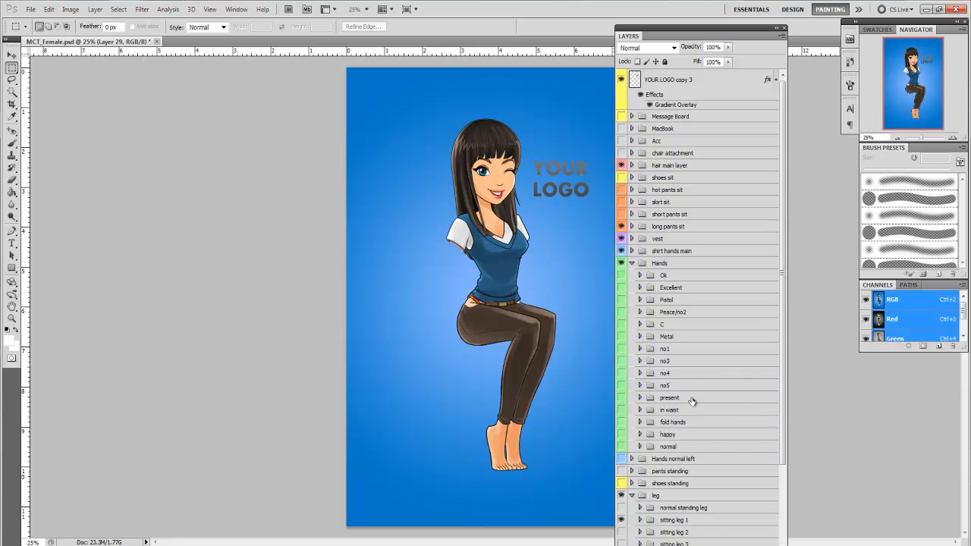
{"action": "left_click", "coordinate": [622, 410]}
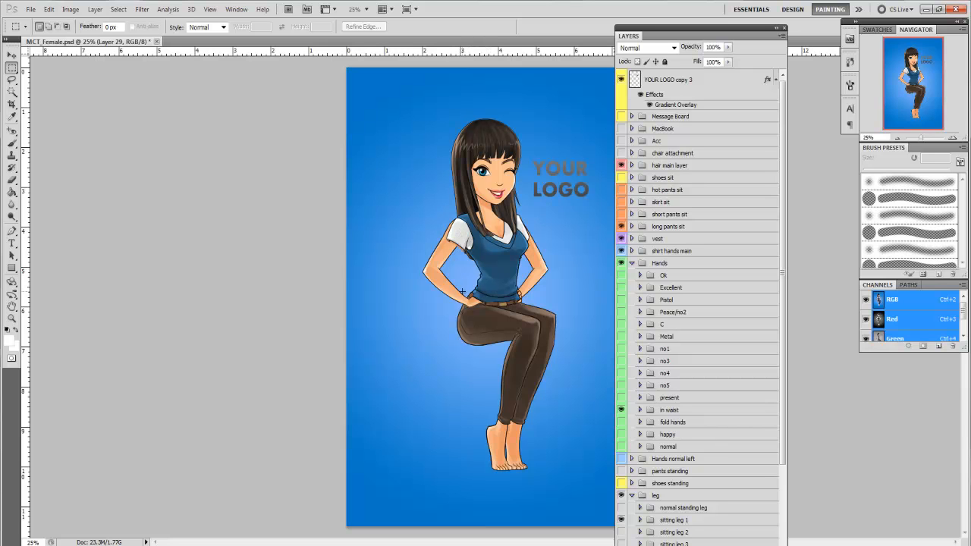
{"action": "left_click", "coordinate": [632, 264]}
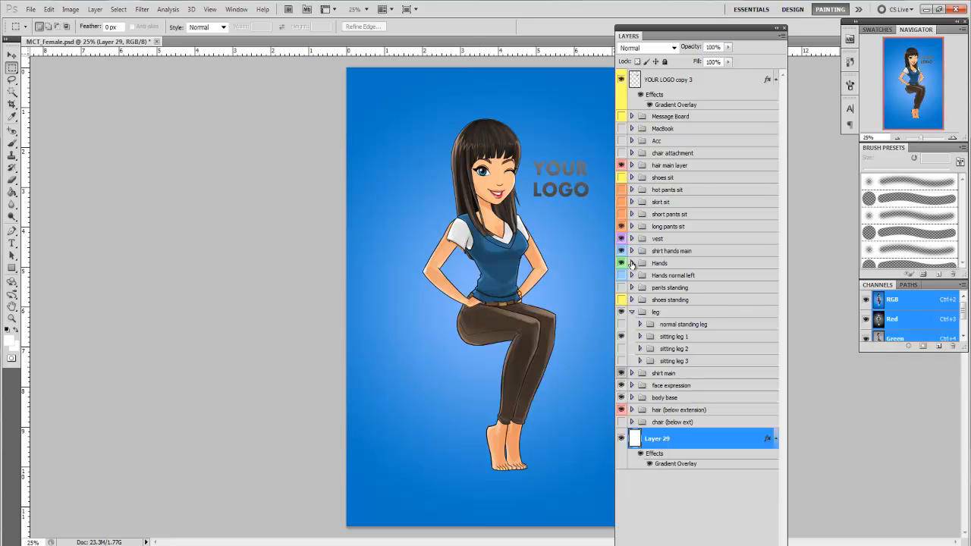
Step: In the vest group, show vest on waist and hide vest full
{"action": "left_click", "coordinate": [632, 238]}
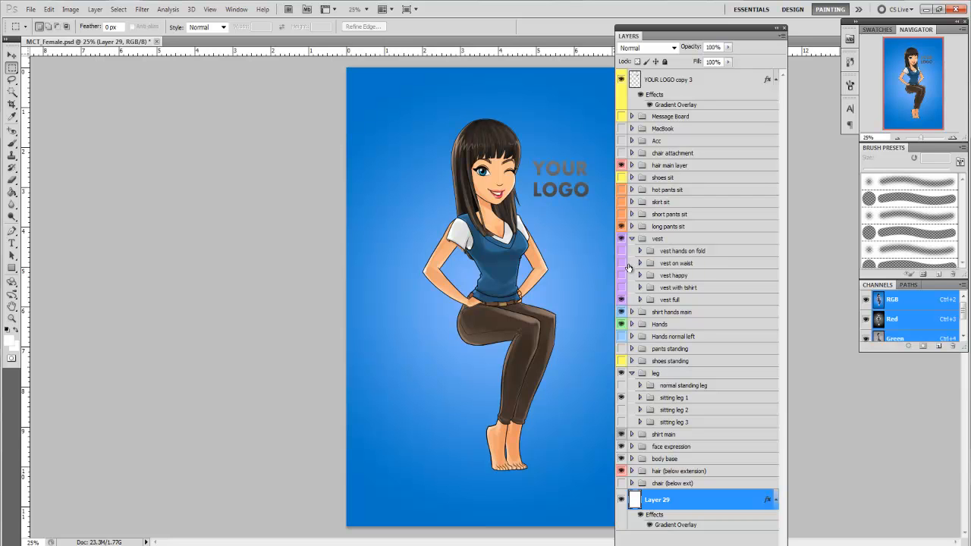
{"action": "left_click", "coordinate": [622, 263]}
{"action": "left_click", "coordinate": [621, 299]}
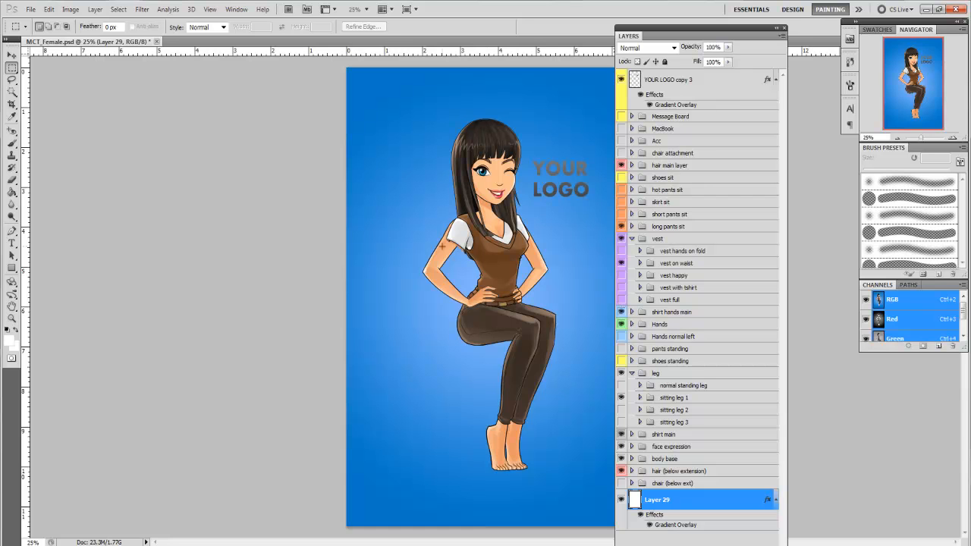
{"action": "left_click", "coordinate": [631, 238]}
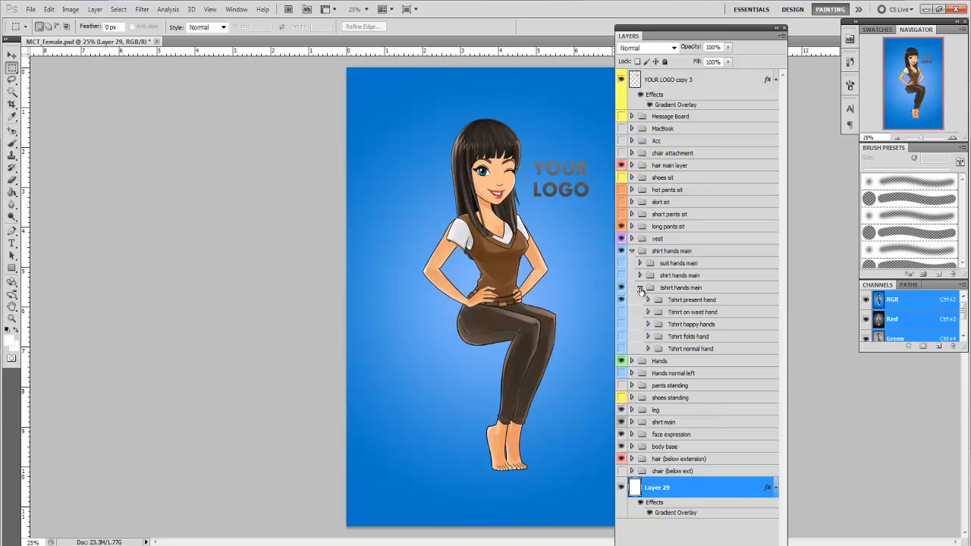
Step: In the tshirt hands main group, show Tshirt on waist hand and hide Tshirt present hand
{"action": "left_click", "coordinate": [621, 312]}
{"action": "left_click", "coordinate": [621, 300]}
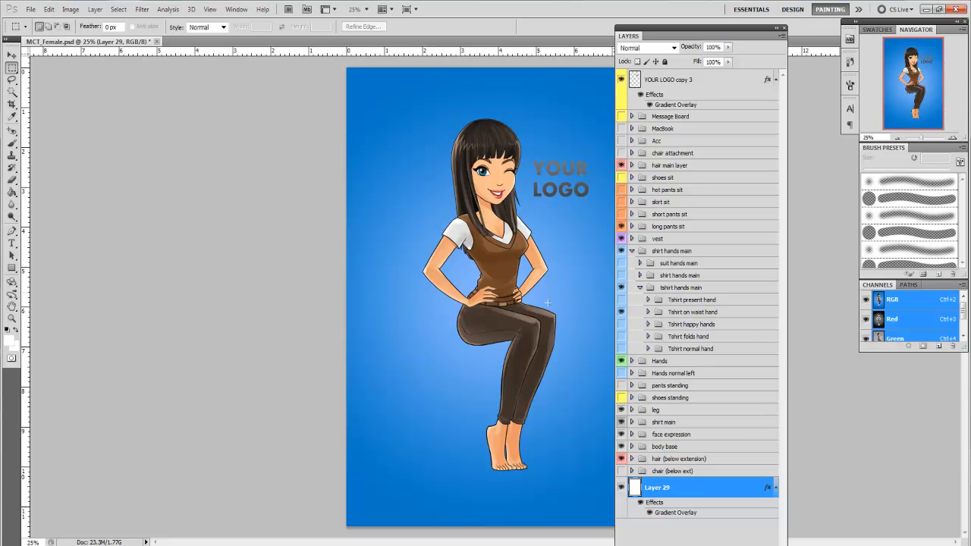
{"action": "left_click", "coordinate": [631, 251]}
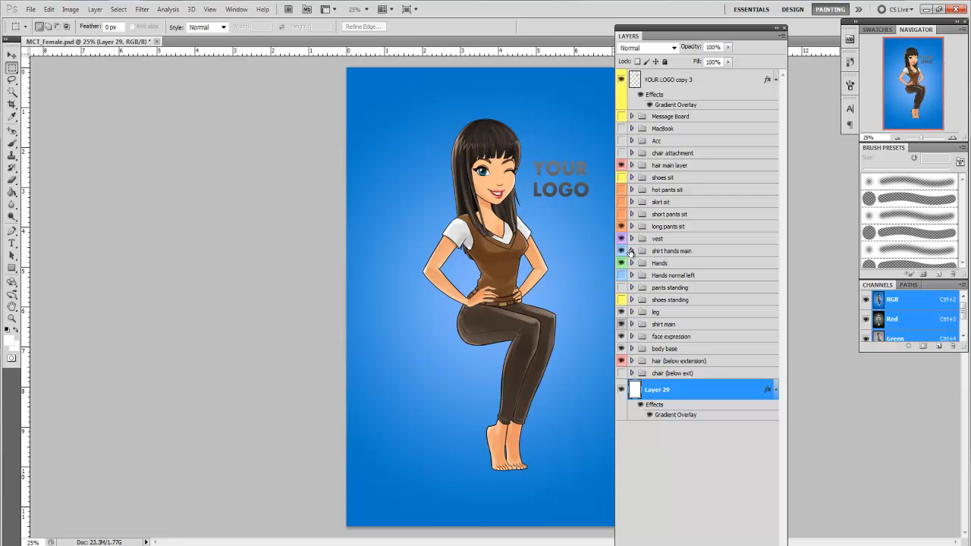
Step: In the leg group, replace the sitting leg 1 pose with sitting leg 2
{"action": "left_click", "coordinate": [631, 312]}
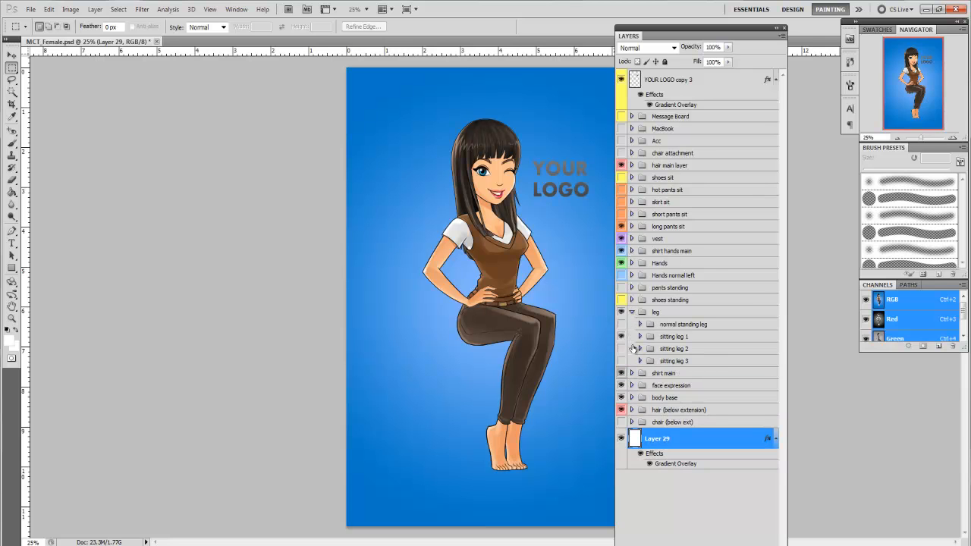
{"action": "left_click", "coordinate": [622, 336]}
{"action": "left_click", "coordinate": [622, 348]}
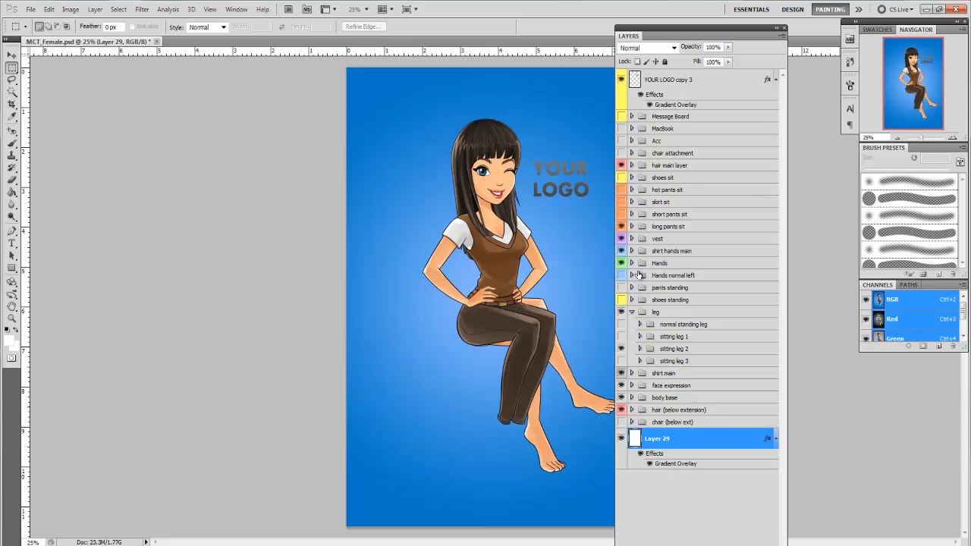
Step: Replace long pants sit 1 with long pants sit 2 and uncover more of the character
{"action": "left_click", "coordinate": [632, 227]}
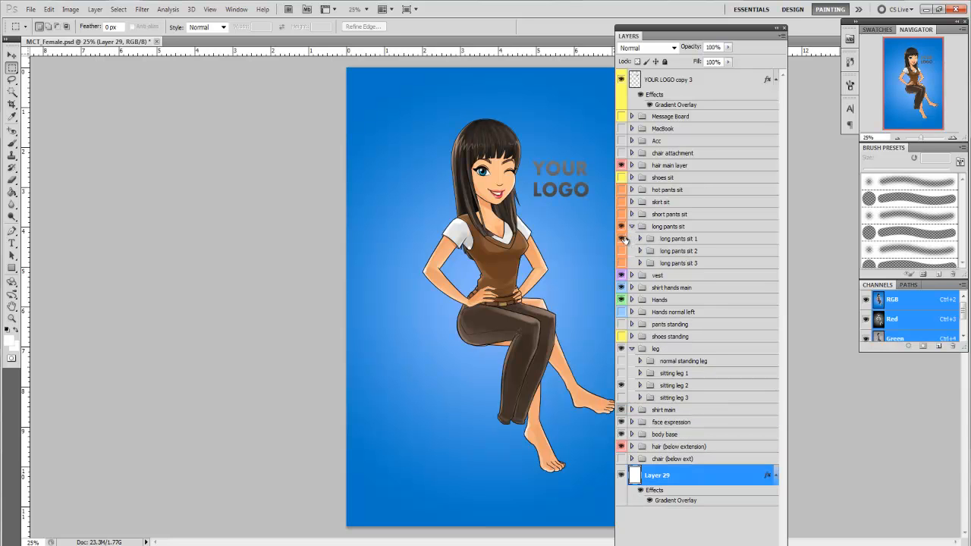
{"action": "left_click", "coordinate": [622, 239]}
{"action": "left_click", "coordinate": [621, 252]}
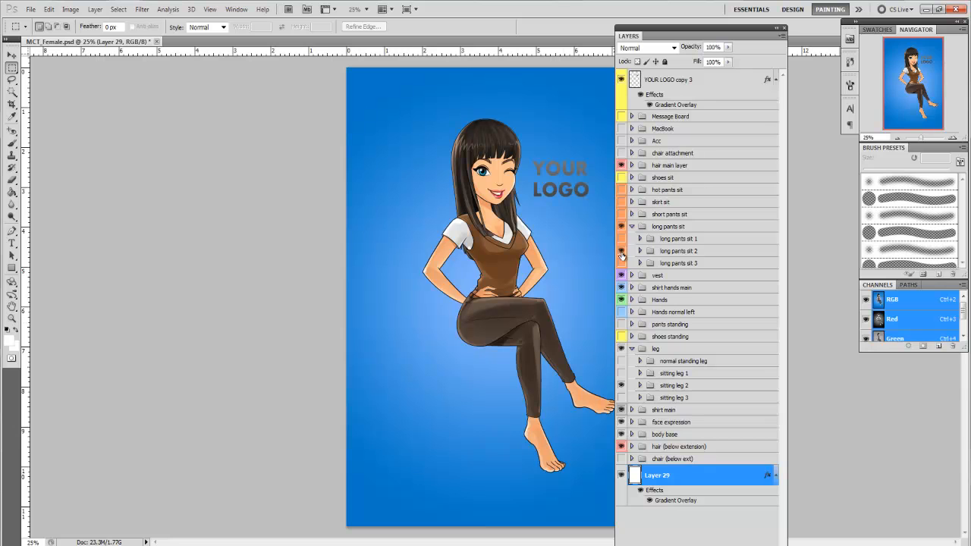
{"action": "left_click_drag", "start_coordinate": [662, 31], "coordinate": [682, 31]}
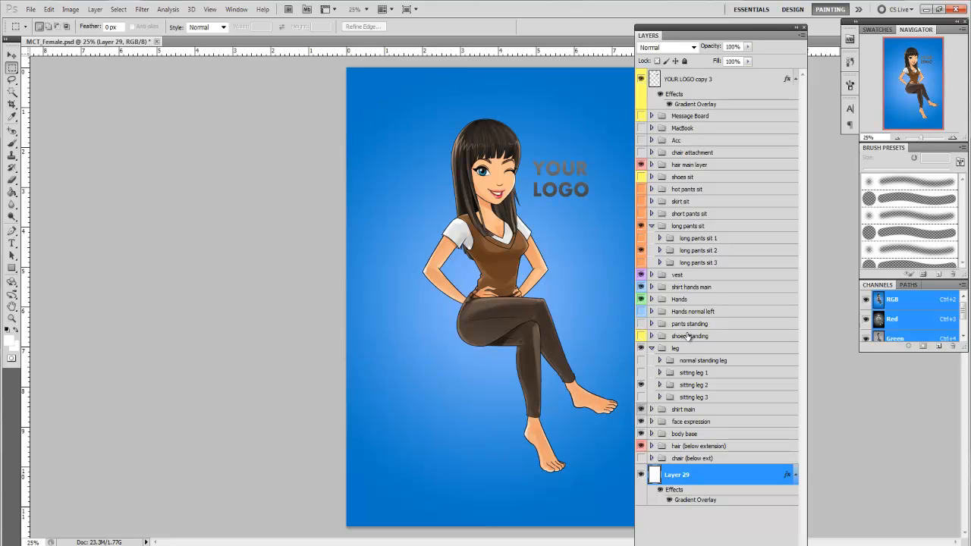
Step: In the shoes sit group, hide high heels sit 1 and preview sport shoe sit 2 and high heels sit 2 in turn
{"action": "left_click", "coordinate": [651, 178]}
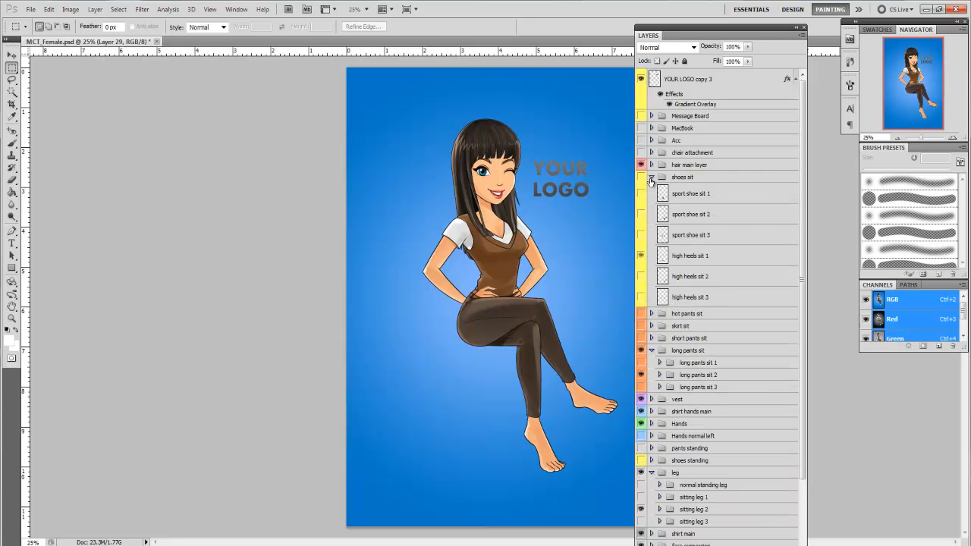
{"action": "left_click", "coordinate": [640, 216]}
{"action": "left_click", "coordinate": [641, 256]}
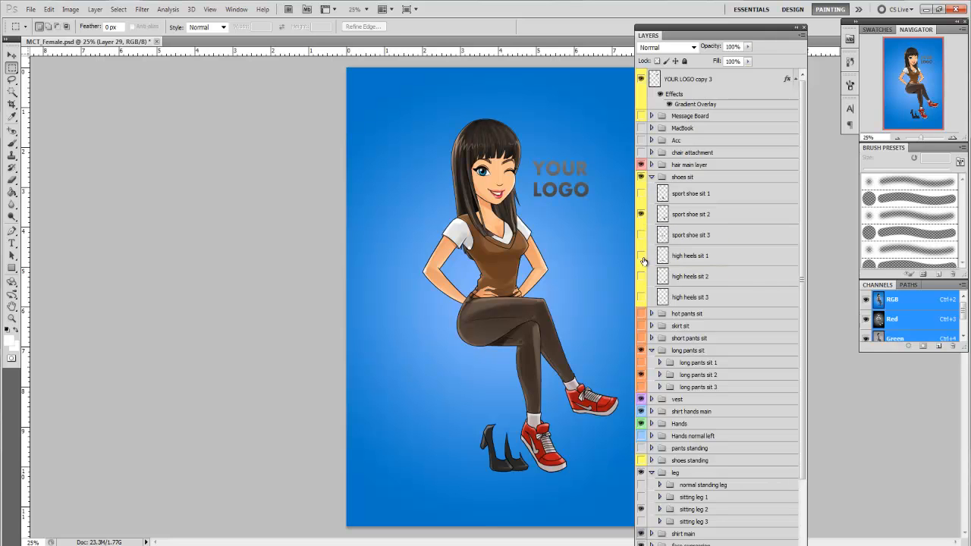
{"action": "left_click", "coordinate": [641, 216]}
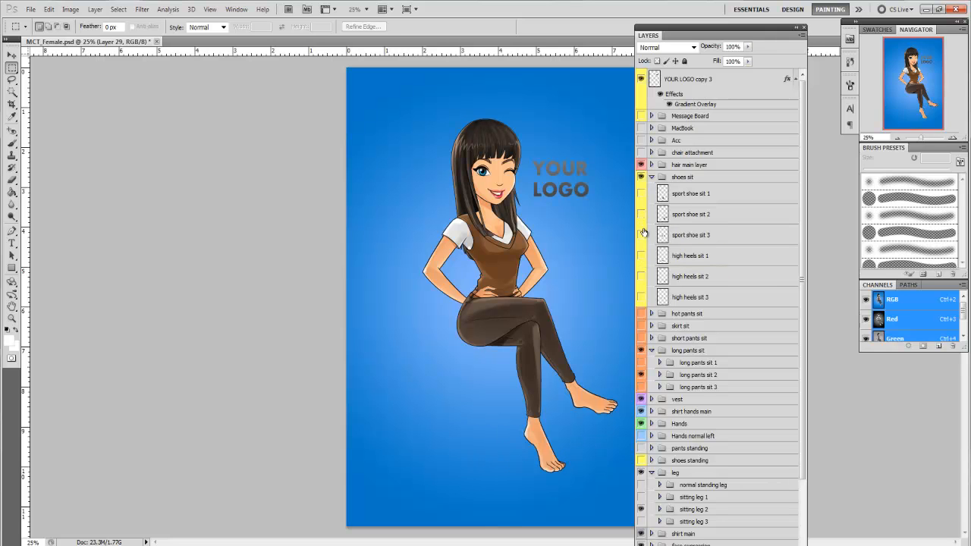
{"action": "left_click", "coordinate": [641, 277]}
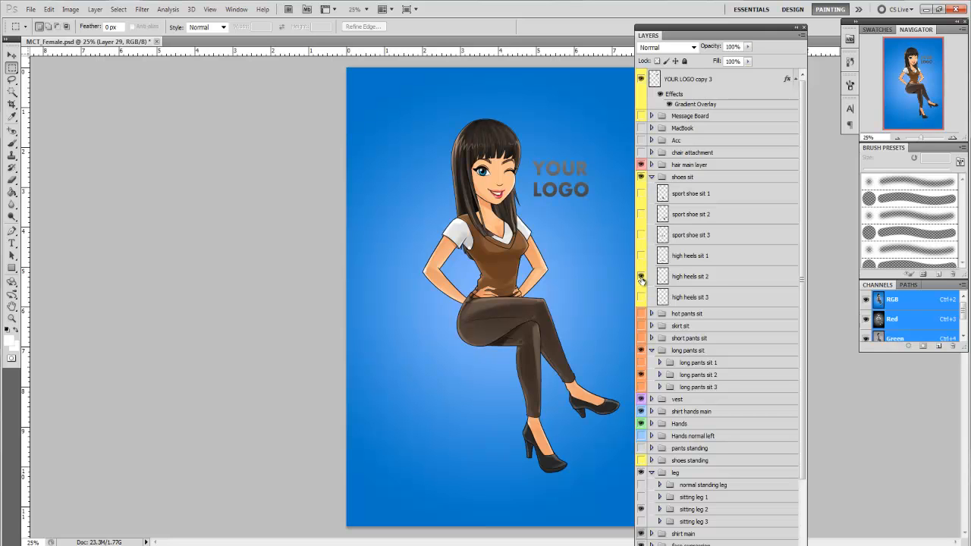
{"action": "left_click", "coordinate": [641, 276]}
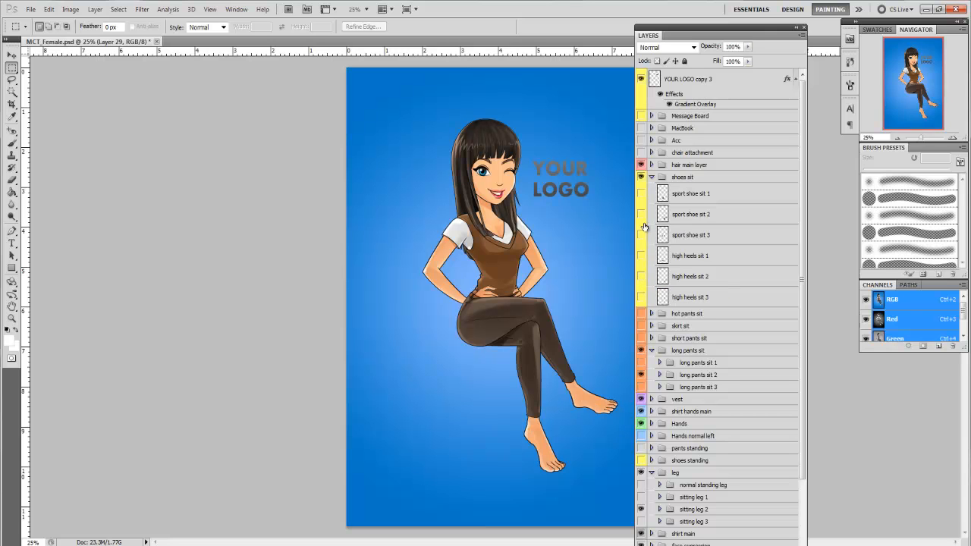
Step: Show sport shoe sit 2 on the character and collapse the shoes sit group
{"action": "left_click", "coordinate": [641, 214]}
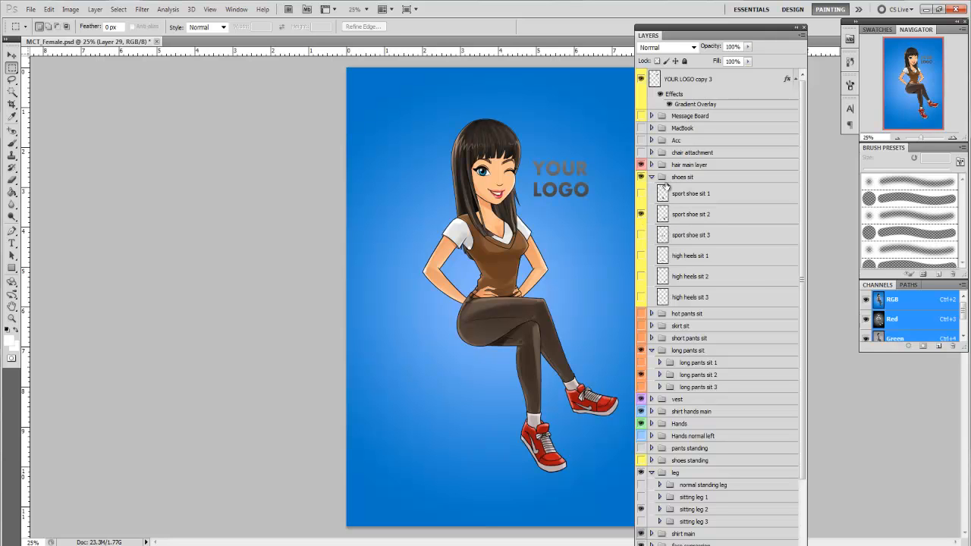
{"action": "left_click", "coordinate": [649, 180]}
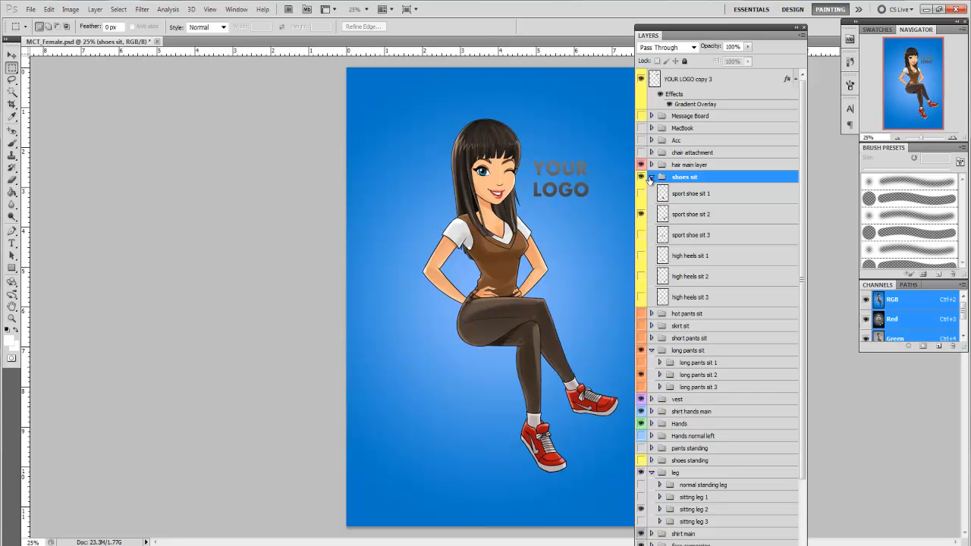
{"action": "left_click", "coordinate": [652, 178]}
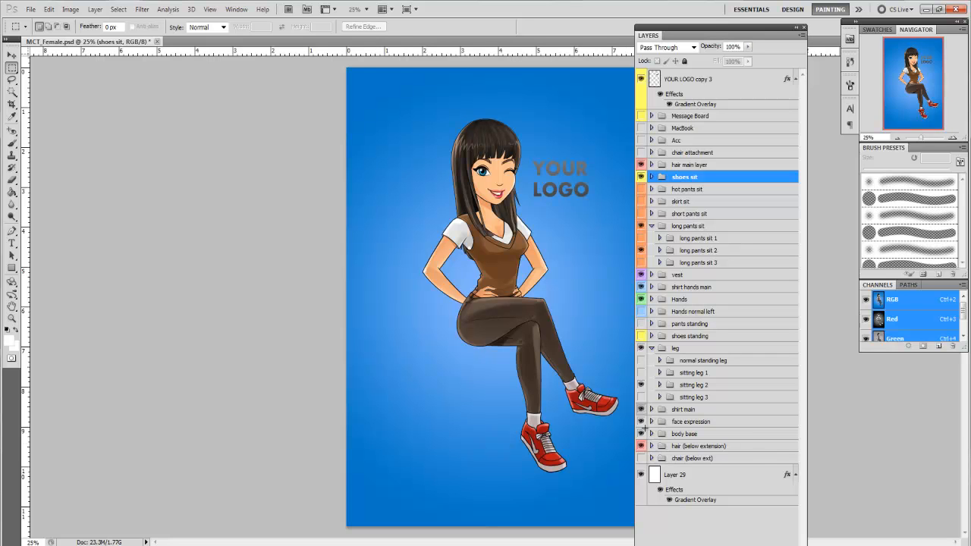
Step: Show the chair (below ext) group and preview its green and orange chairs before returning to the red one
{"action": "left_click", "coordinate": [640, 459]}
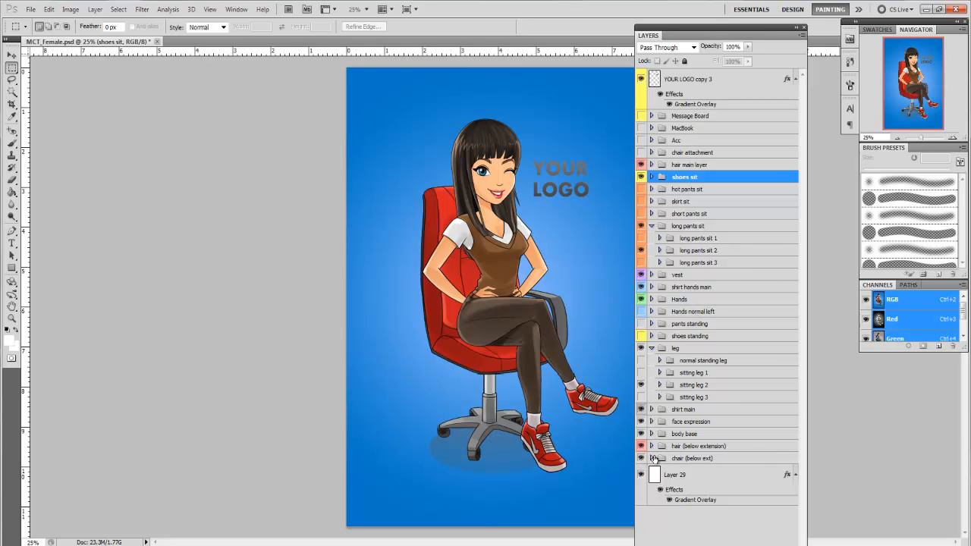
{"action": "left_click", "coordinate": [652, 459]}
{"action": "scroll", "coordinate": [655, 459], "scroll_direction": "down", "scroll_amount": 4}
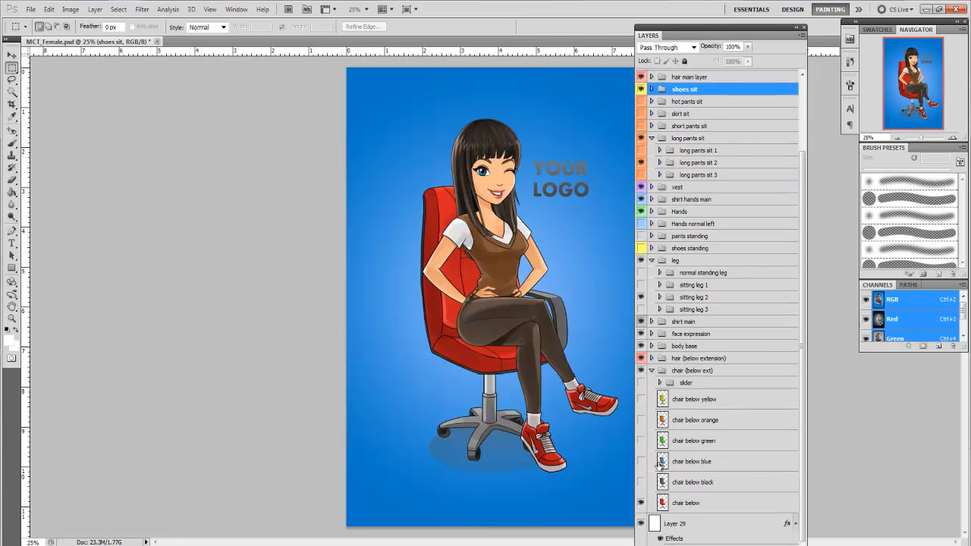
{"action": "left_click", "coordinate": [642, 441]}
{"action": "left_click", "coordinate": [641, 419]}
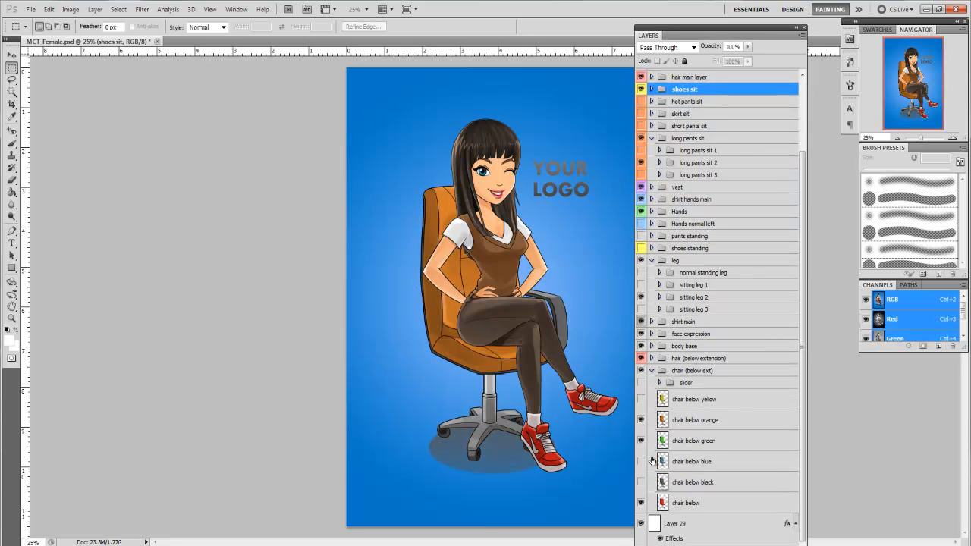
{"action": "left_click", "coordinate": [641, 419]}
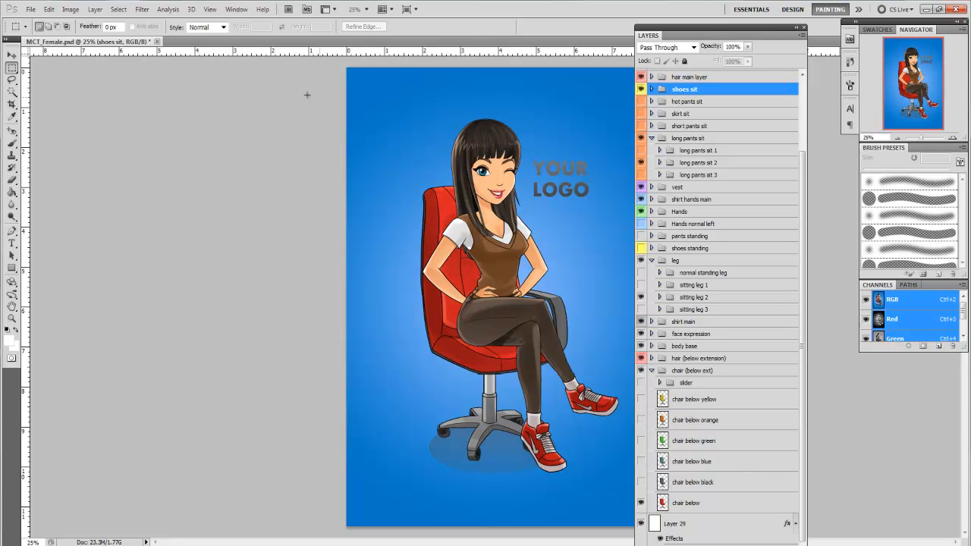
Step: Move the chair (below ext) group slightly to the left behind the character and collapse the group
{"action": "left_click", "coordinate": [697, 371]}
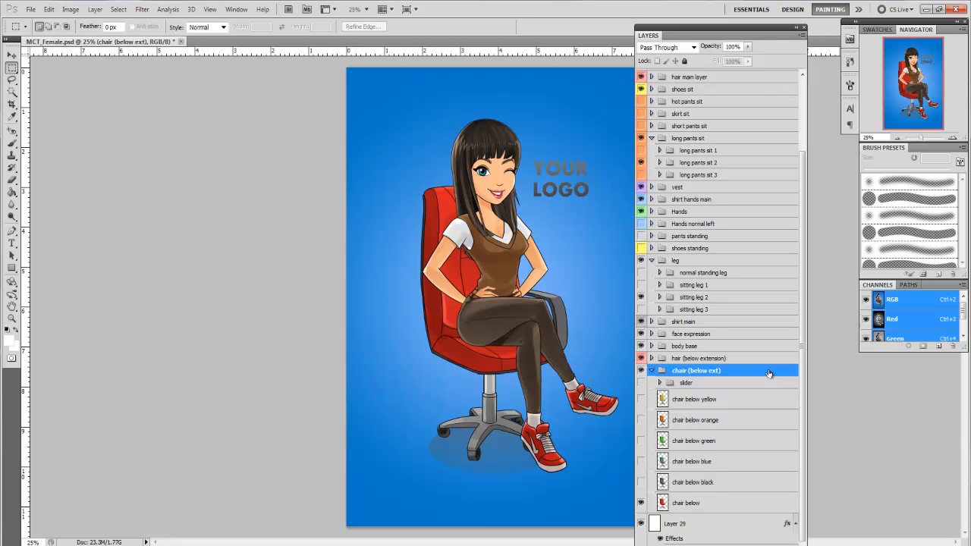
{"action": "key", "text": "v"}
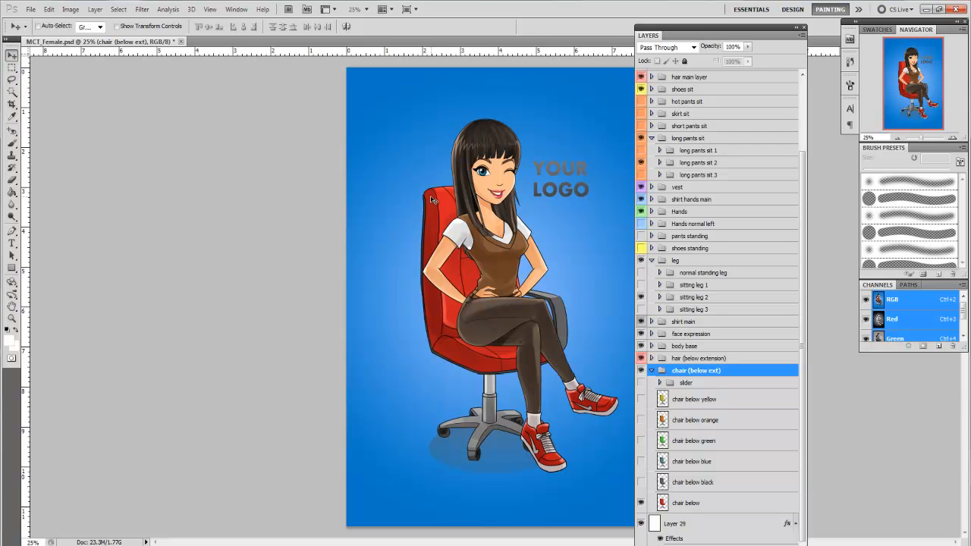
{"action": "left_click_drag", "start_coordinate": [423, 220], "coordinate": [420, 198]}
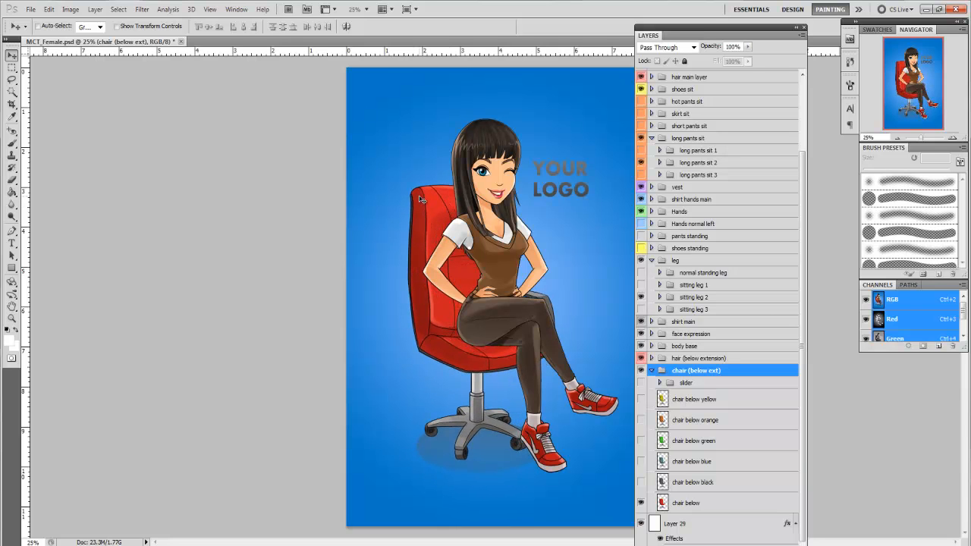
{"action": "left_click", "coordinate": [651, 371]}
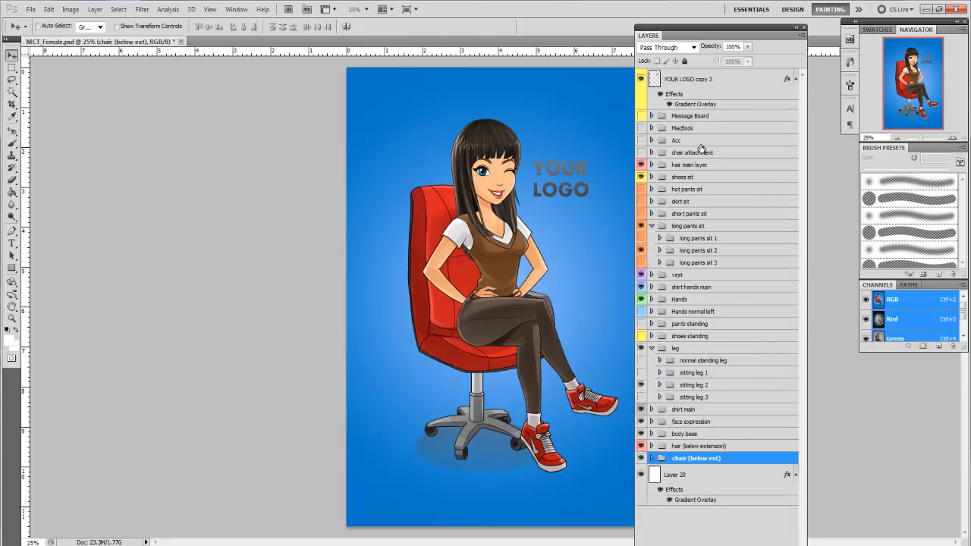
Step: Show the chair attachment group and nudge the chair and its armrest so they line up
{"action": "left_click", "coordinate": [640, 153]}
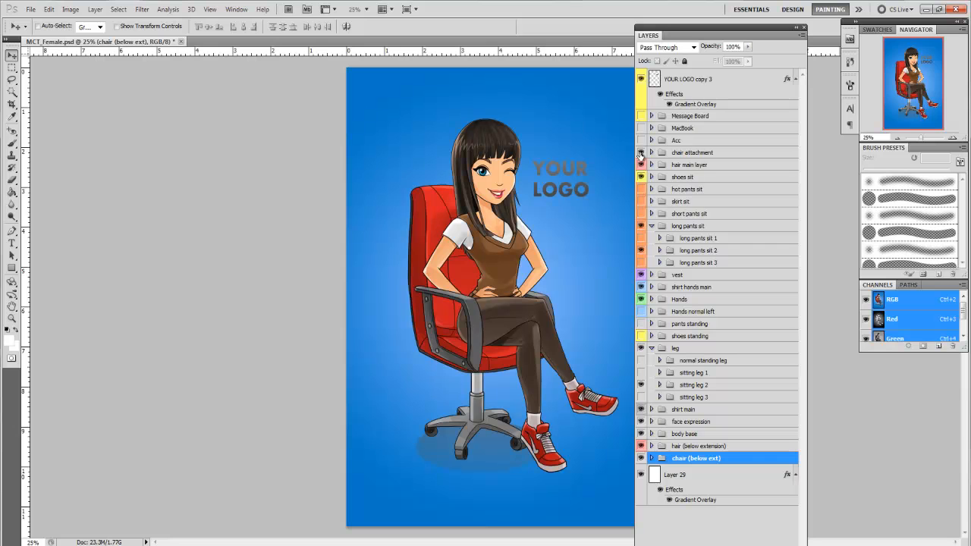
{"action": "left_click_drag", "start_coordinate": [444, 300], "coordinate": [447, 299]}
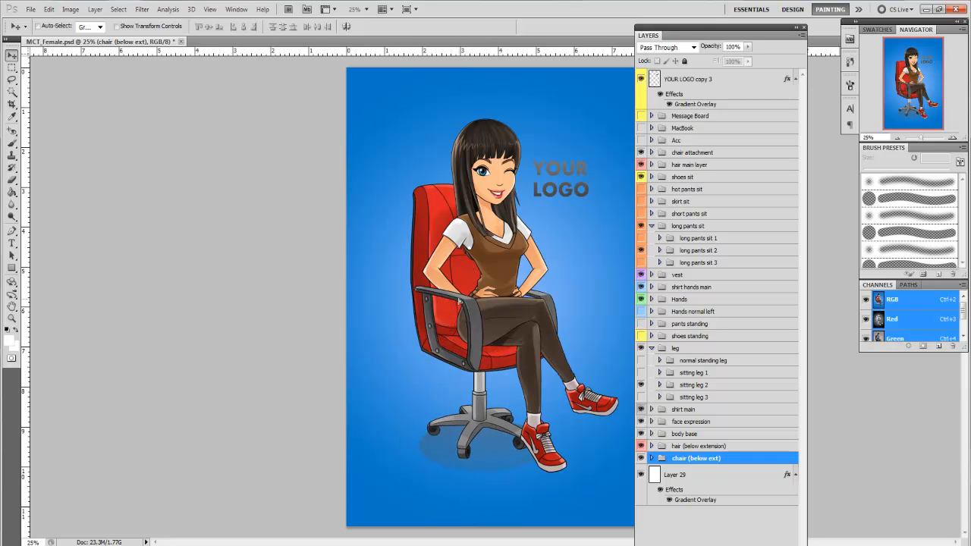
{"action": "left_click", "coordinate": [692, 153]}
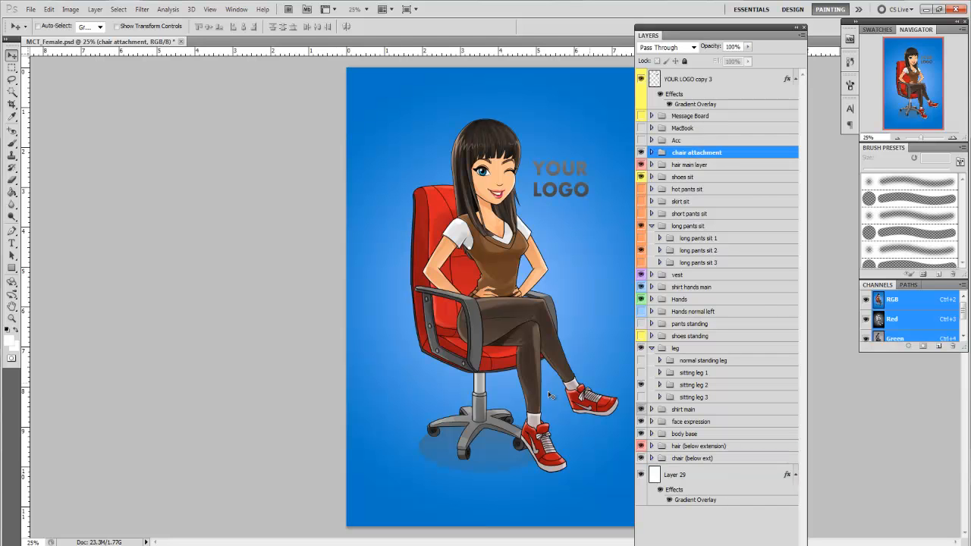
{"action": "left_click_drag", "start_coordinate": [429, 300], "coordinate": [426, 294]}
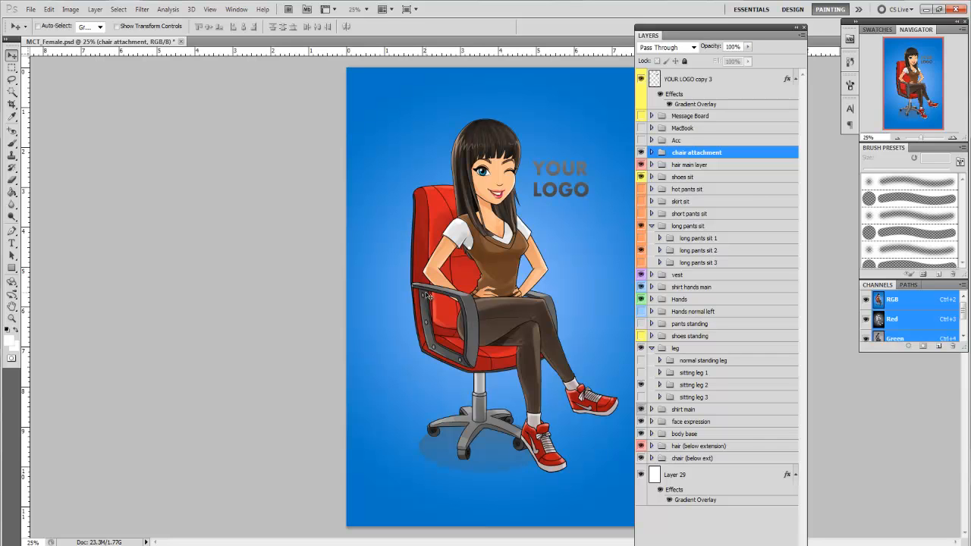
Step: Collapse the leg group and hide the Layer 29 background so the mascot stands on transparency
{"action": "left_click", "coordinate": [651, 349]}
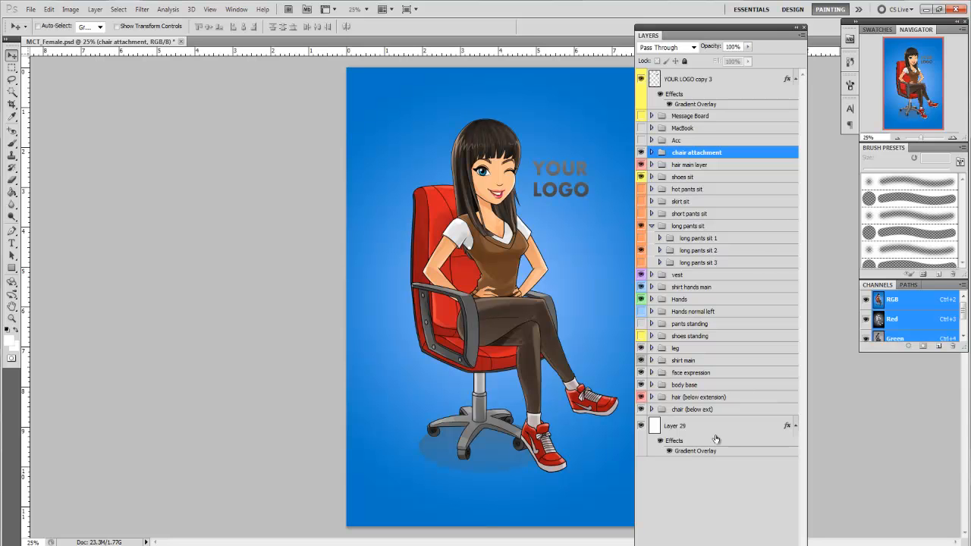
{"action": "left_click", "coordinate": [642, 428]}
{"action": "mouse_move", "coordinate": [691, 30]}
{"action": "left_mouse_down"}
{"action": "mouse_move", "coordinate": [707, 27]}
{"action": "mouse_move", "coordinate": [703, 17]}
{"action": "left_mouse_up"}
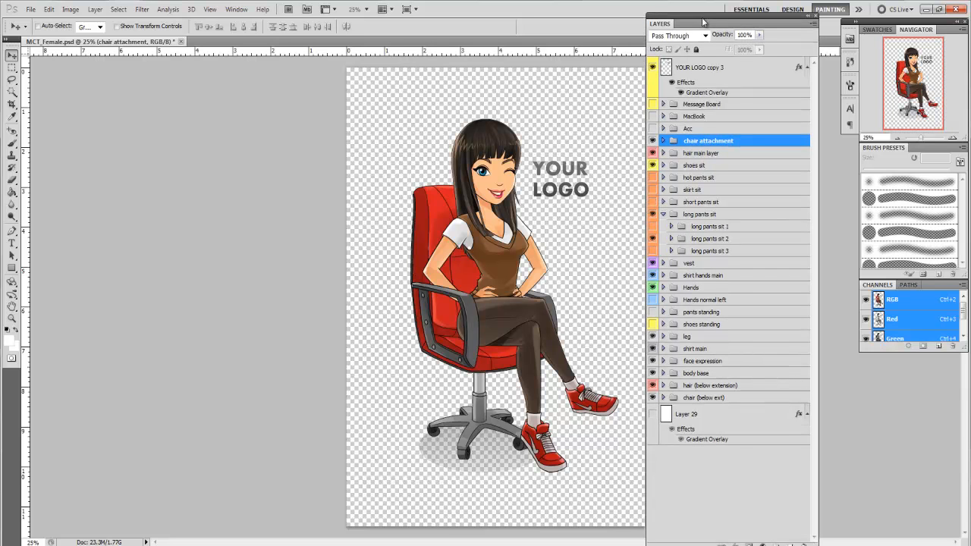
{"action": "left_click", "coordinate": [653, 415]}
{"action": "left_click", "coordinate": [653, 415]}
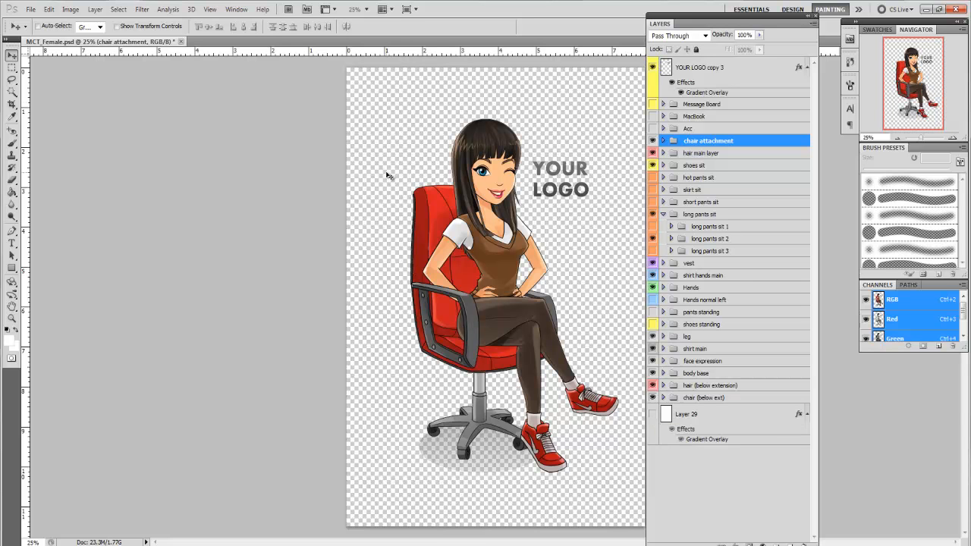
Step: Open the Facebook_Banner image from My Pictures
{"action": "left_click", "coordinate": [30, 9]}
{"action": "left_click", "coordinate": [31, 35]}
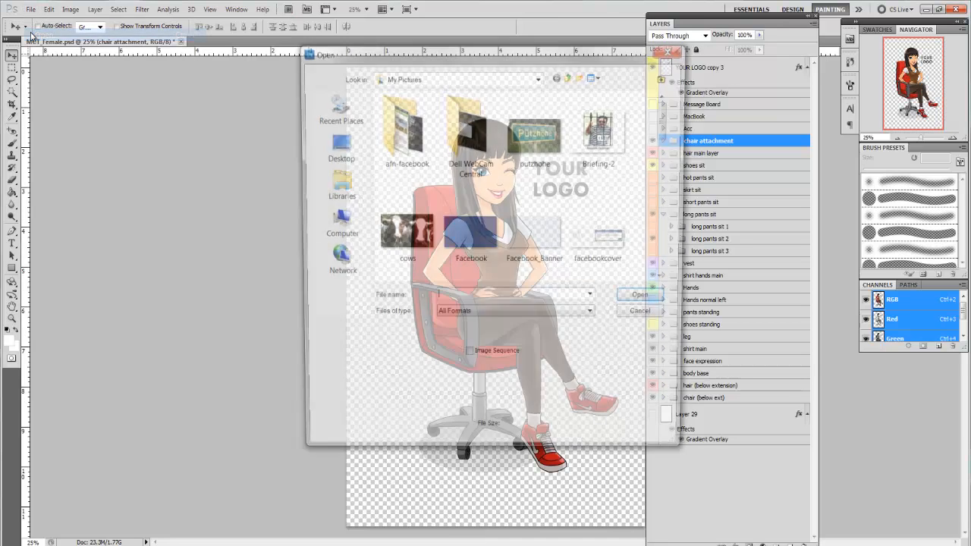
{"action": "left_click", "coordinate": [536, 231]}
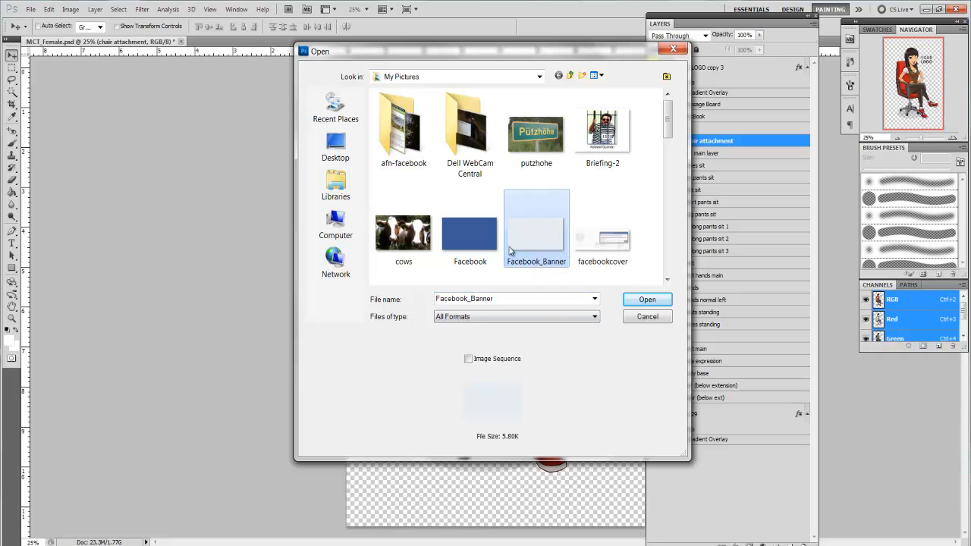
{"action": "left_click", "coordinate": [649, 299]}
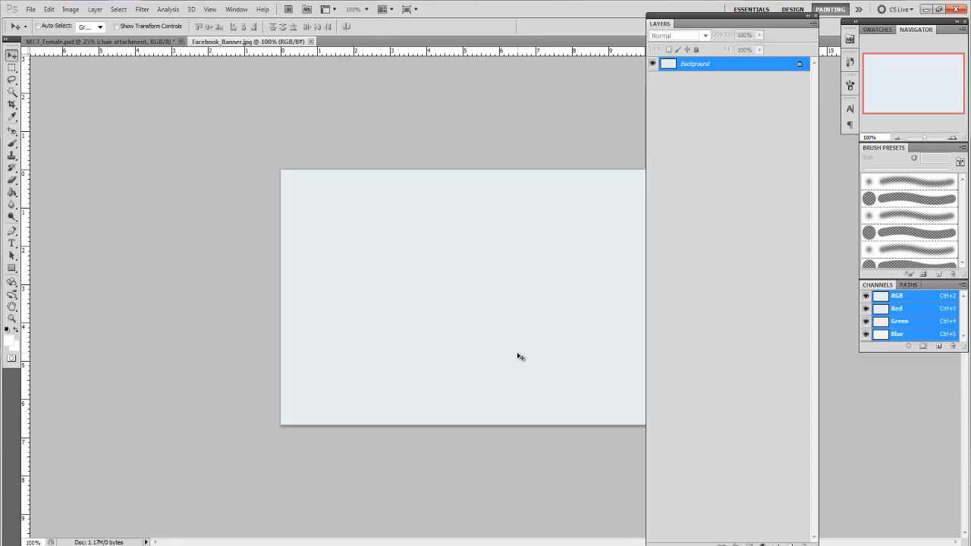
Step: Float the Facebook_Banner.jpg window over the mascot document and convert its Background into a regular layer
{"action": "left_click_drag", "start_coordinate": [733, 18], "coordinate": [693, 41]}
{"action": "left_click", "coordinate": [149, 43]}
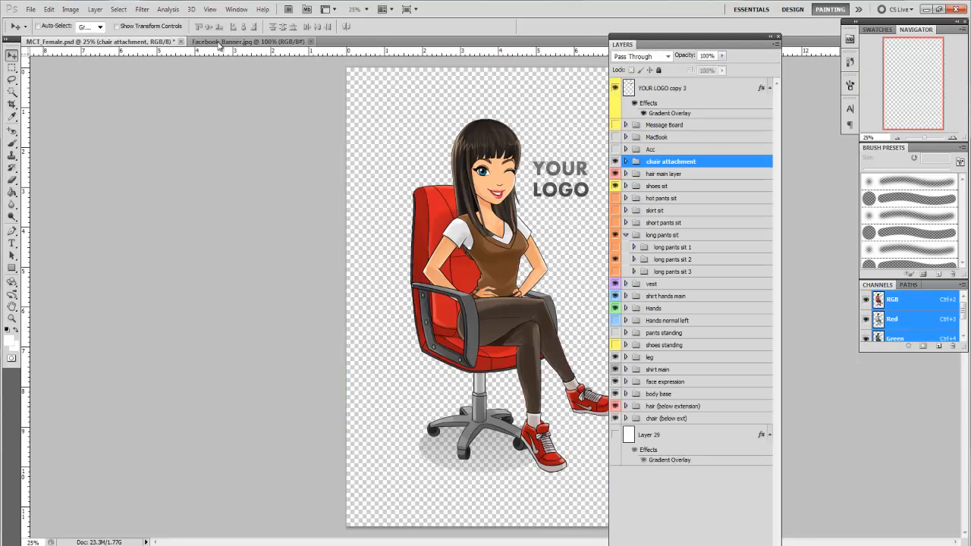
{"action": "left_click", "coordinate": [195, 44]}
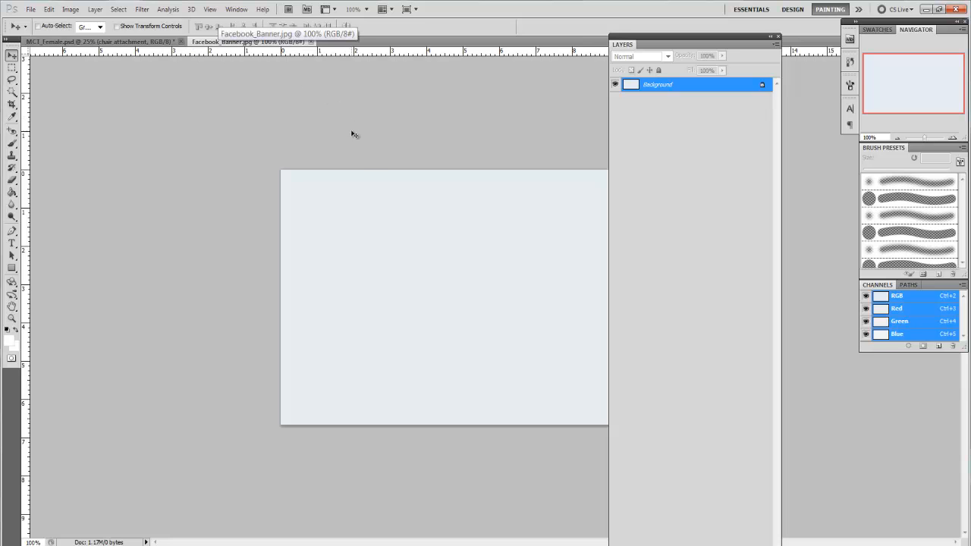
{"action": "left_click_drag", "start_coordinate": [220, 42], "coordinate": [99, 88]}
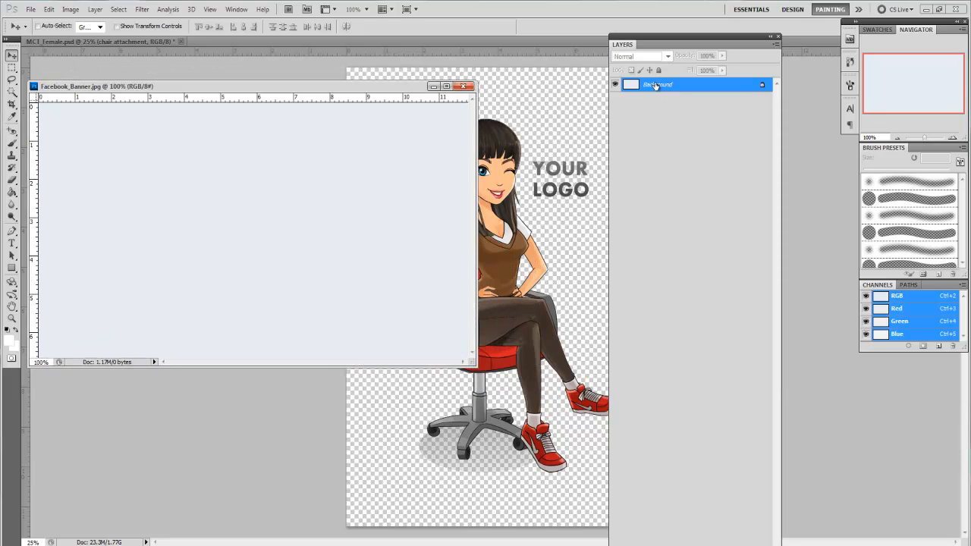
{"action": "left_click_drag", "start_coordinate": [350, 92], "coordinate": [399, 79]}
{"action": "double_click", "coordinate": [661, 86]}
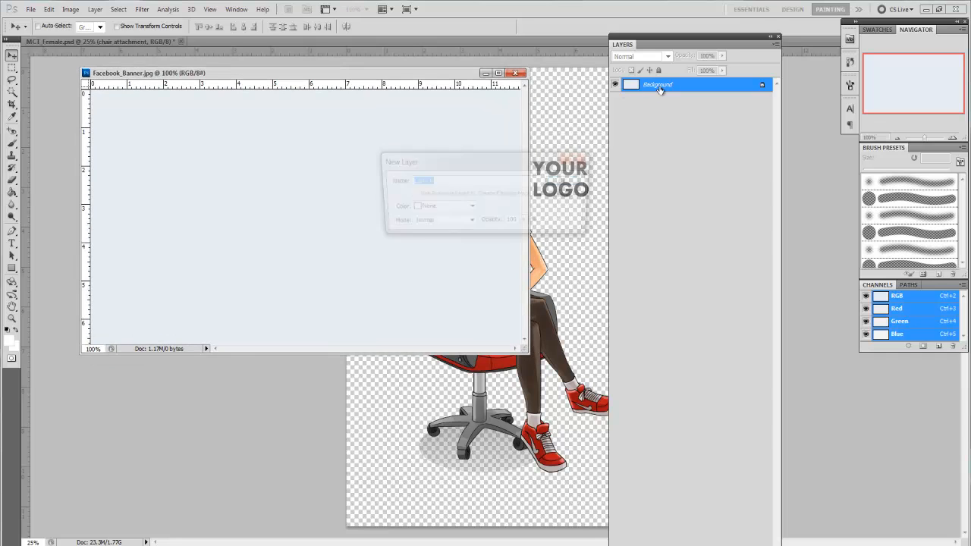
{"action": "left_click", "coordinate": [566, 181]}
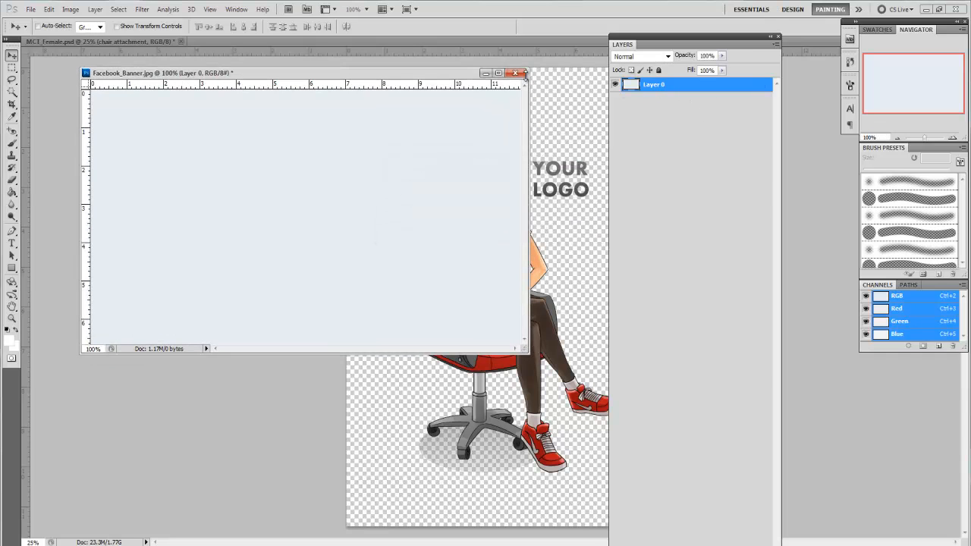
Step: Copy the banner layer into MCT_Female.psd and place it directly above Layer 29, beneath the chair (below ext) group
{"action": "left_click_drag", "start_coordinate": [347, 69], "coordinate": [299, 79]}
{"action": "left_click_drag", "start_coordinate": [351, 195], "coordinate": [383, 420]}
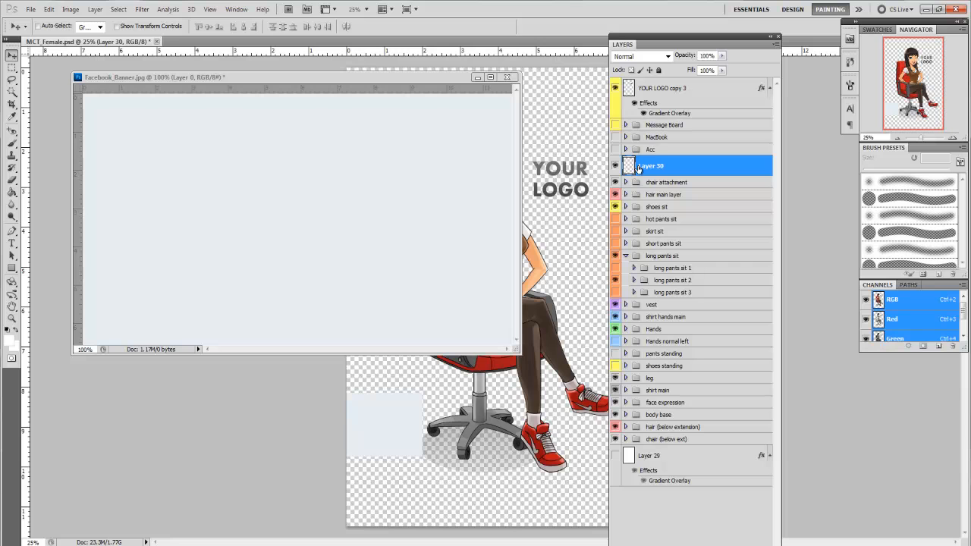
{"action": "left_click_drag", "start_coordinate": [663, 167], "coordinate": [672, 455]}
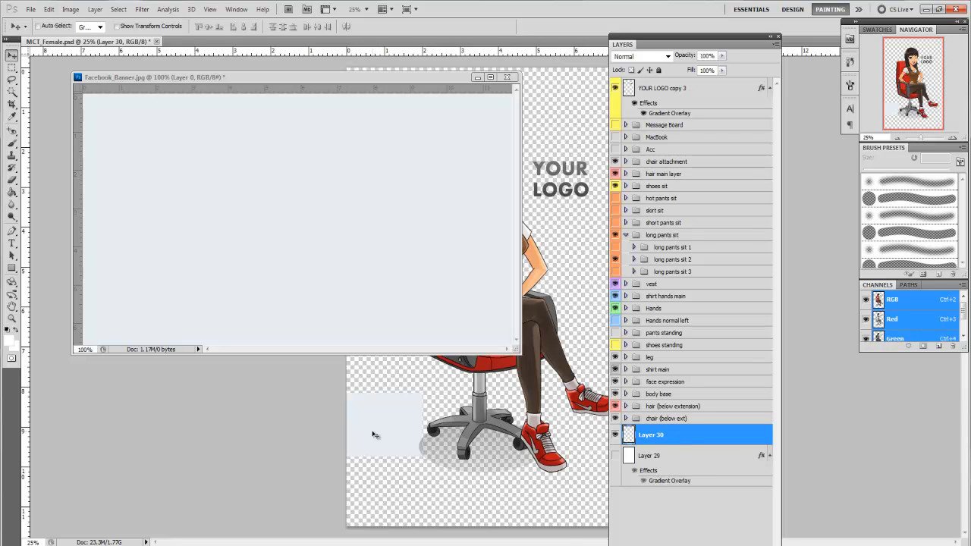
Step: Close Facebook_Banner.jpg without saving and move the copied banner rectangle to the upper-left corner of the mascot canvas
{"action": "left_click", "coordinate": [513, 79]}
{"action": "left_click", "coordinate": [513, 79]}
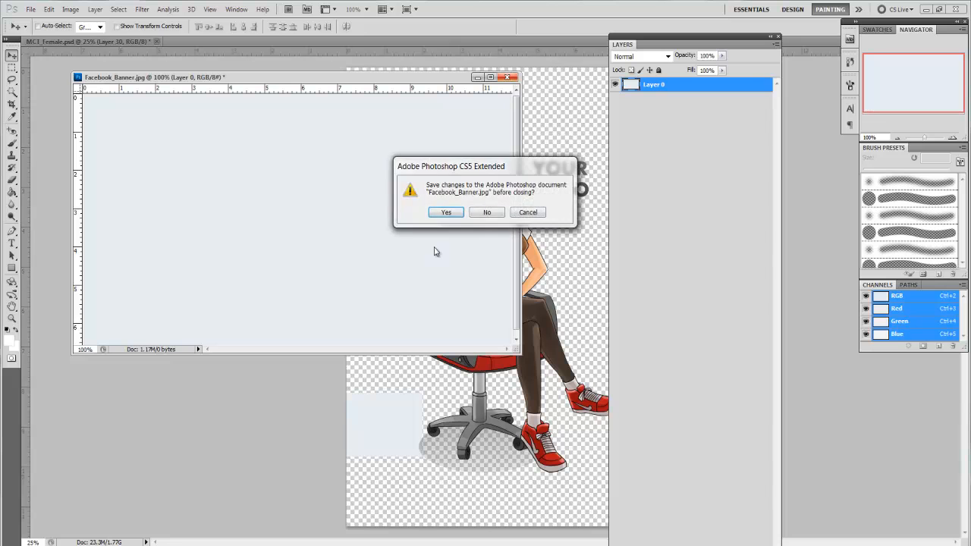
{"action": "left_click", "coordinate": [482, 213]}
{"action": "left_click_drag", "start_coordinate": [414, 301], "coordinate": [392, 100]}
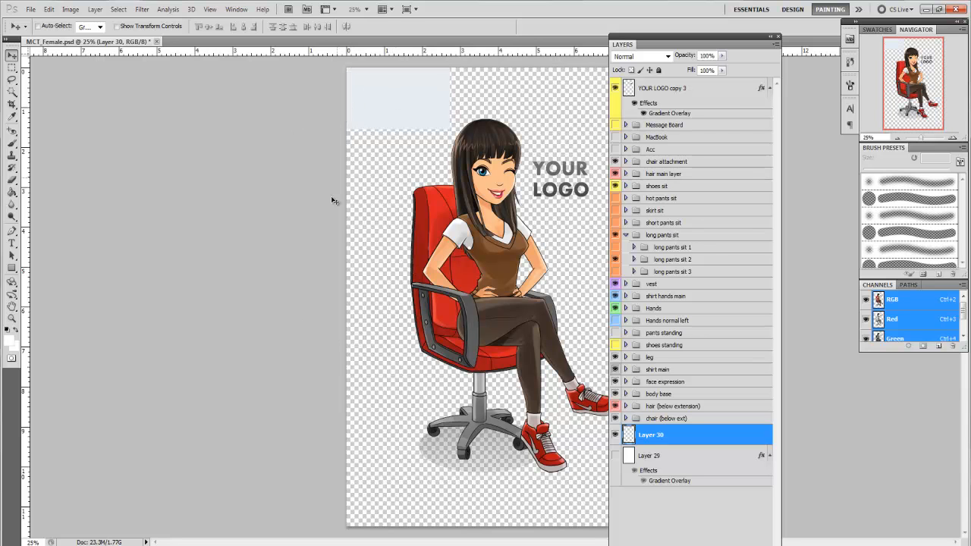
{"action": "left_click_drag", "start_coordinate": [714, 41], "coordinate": [774, 44]}
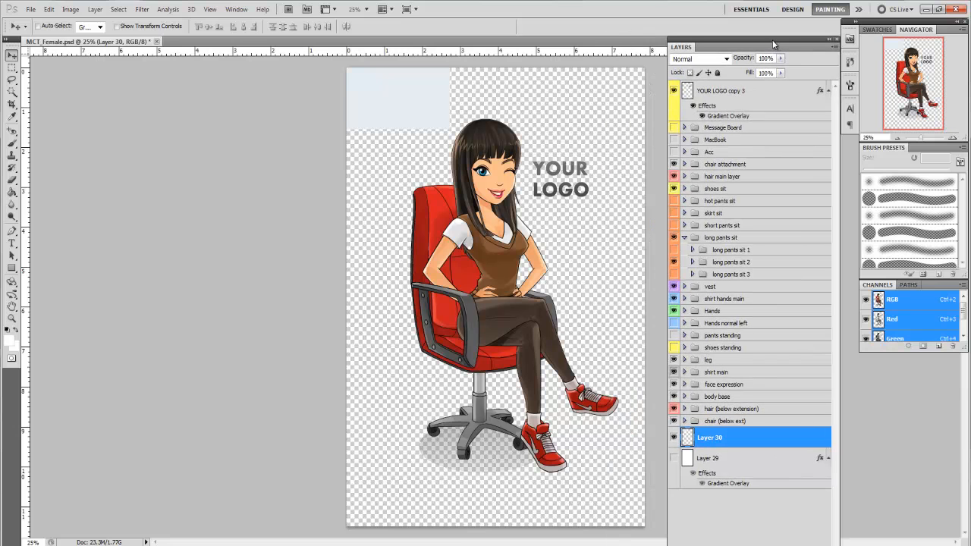
Step: Examine the mascot document's pixel width and height in Image Size without changing them
{"action": "left_click", "coordinate": [70, 9]}
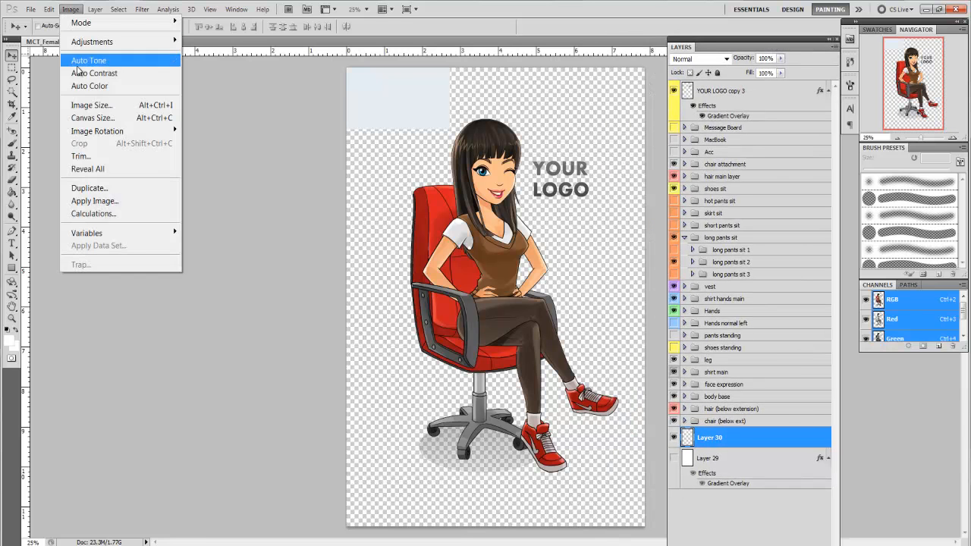
{"action": "left_click", "coordinate": [89, 105]}
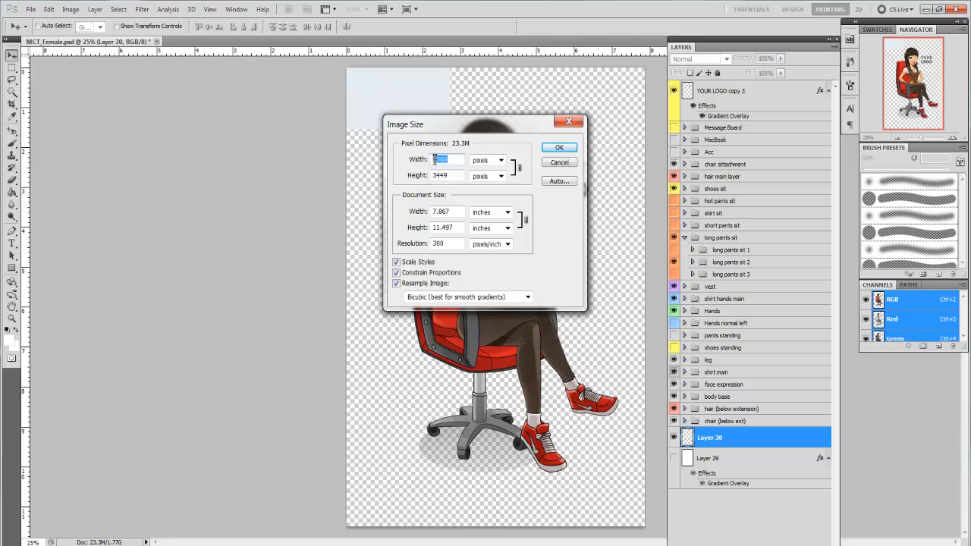
{"action": "left_click_drag", "start_coordinate": [454, 176], "coordinate": [427, 180]}
{"action": "left_click_drag", "start_coordinate": [504, 126], "coordinate": [478, 125]}
{"action": "left_click", "coordinate": [533, 160]}
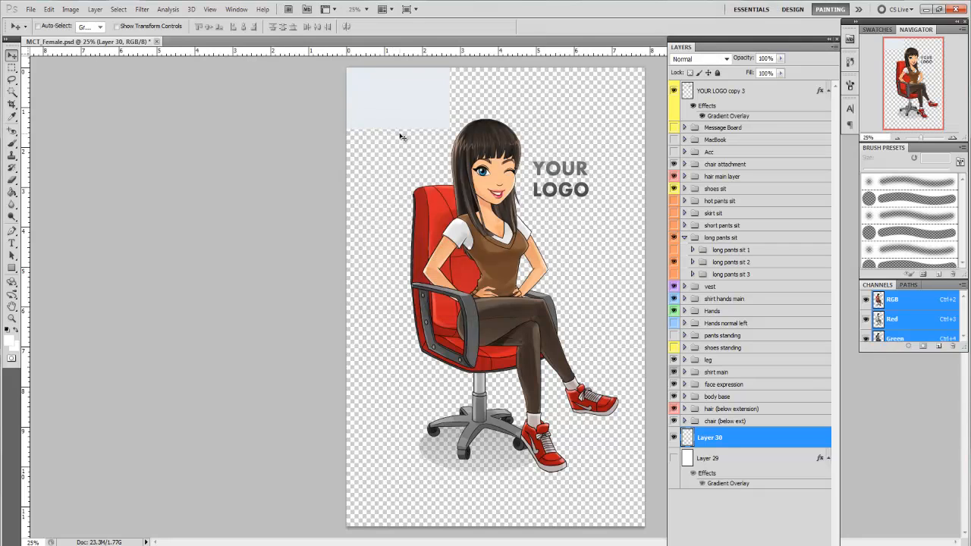
Step: Free-transform the banner rectangle on Layer 30 to about 51% width and 139% height
{"action": "key", "text": "ctrl+t"}
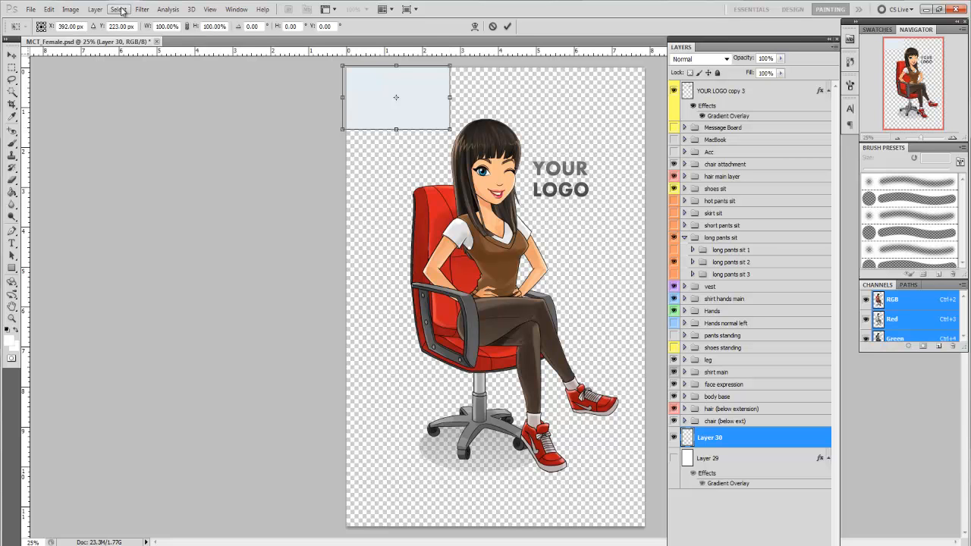
{"action": "left_click_drag", "start_coordinate": [448, 129], "coordinate": [395, 155]}
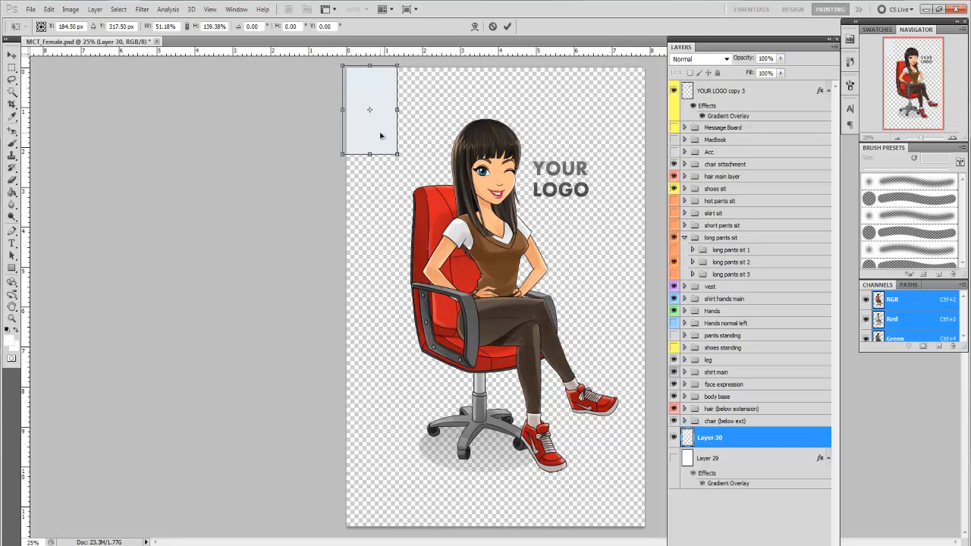
{"action": "right_click", "coordinate": [381, 135]}
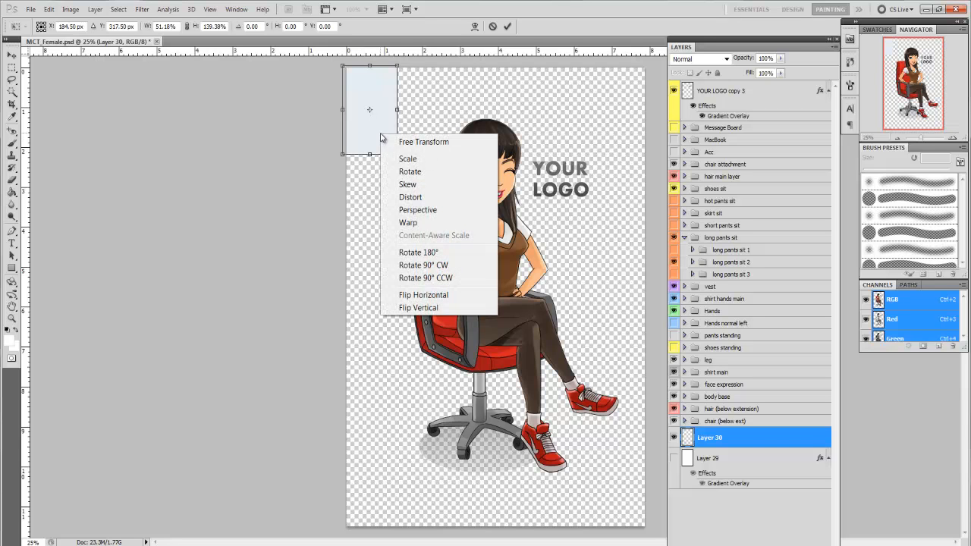
{"action": "left_click", "coordinate": [362, 159]}
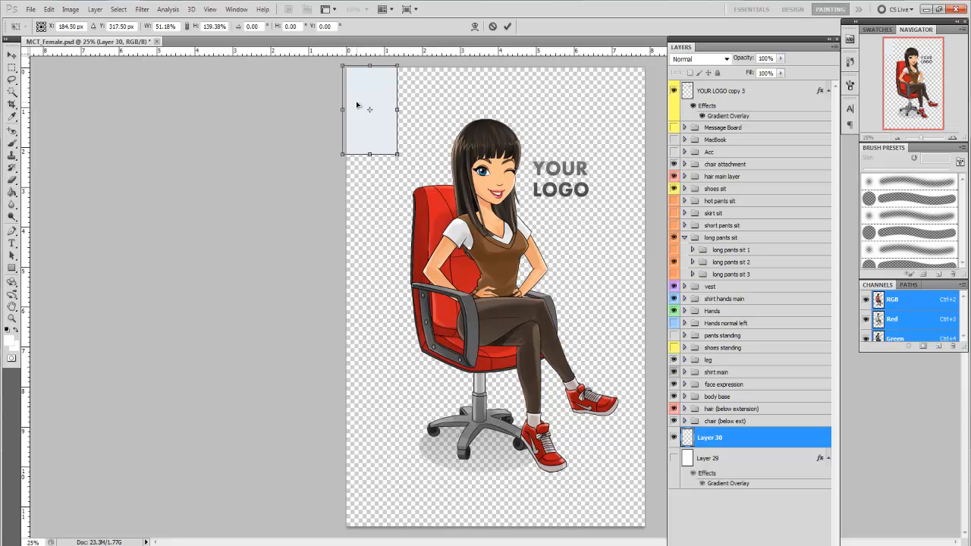
{"action": "key", "text": "Return"}
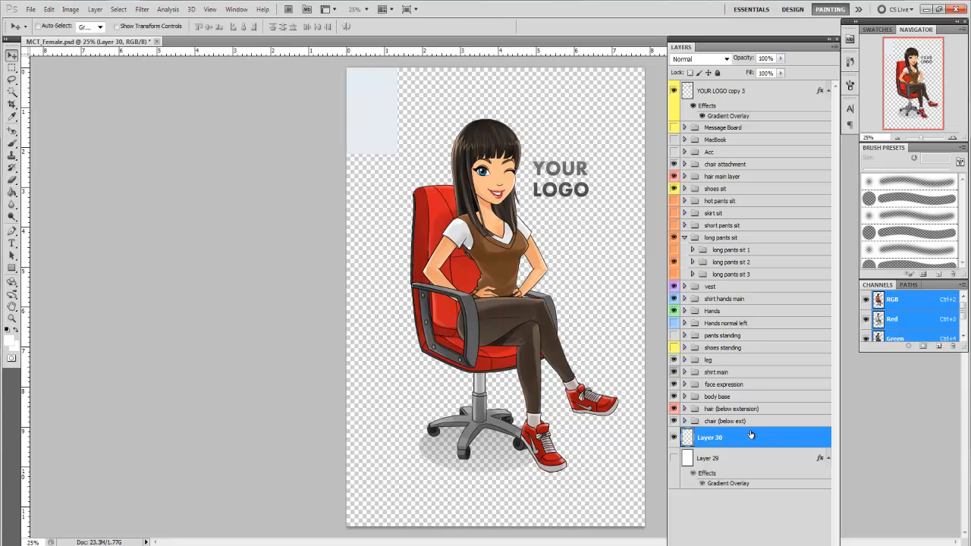
Step: Delete Layer 30 and make the Layer 29 gradient background visible
{"action": "key", "text": "Delete"}
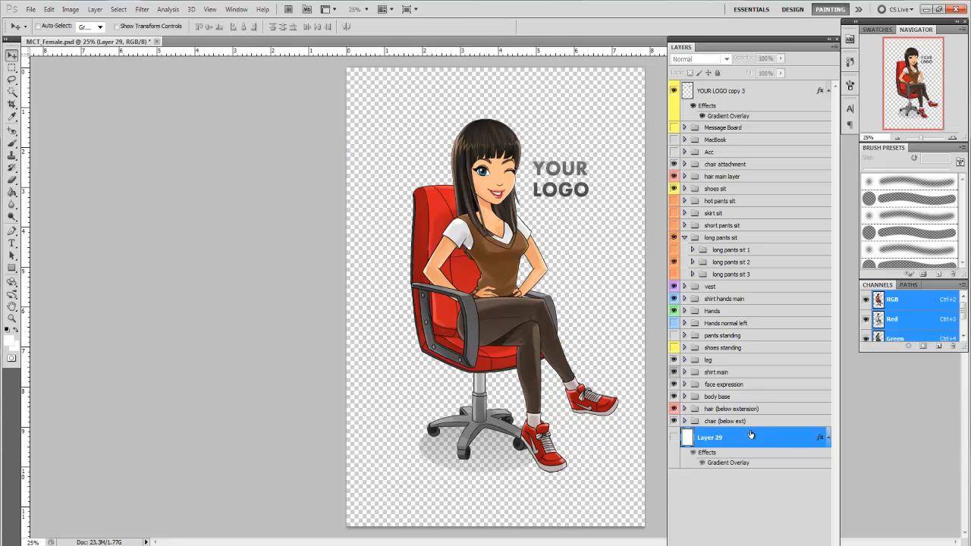
{"action": "left_click", "coordinate": [673, 438]}
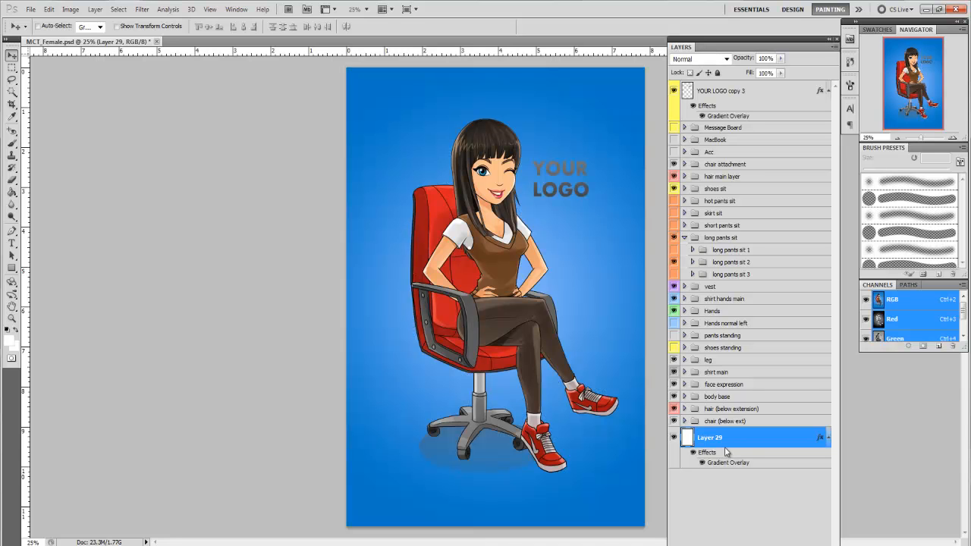
Step: Examine Layer 29's Gradient Overlay settings and the gradient's starting color stop without changing them
{"action": "double_click", "coordinate": [723, 464]}
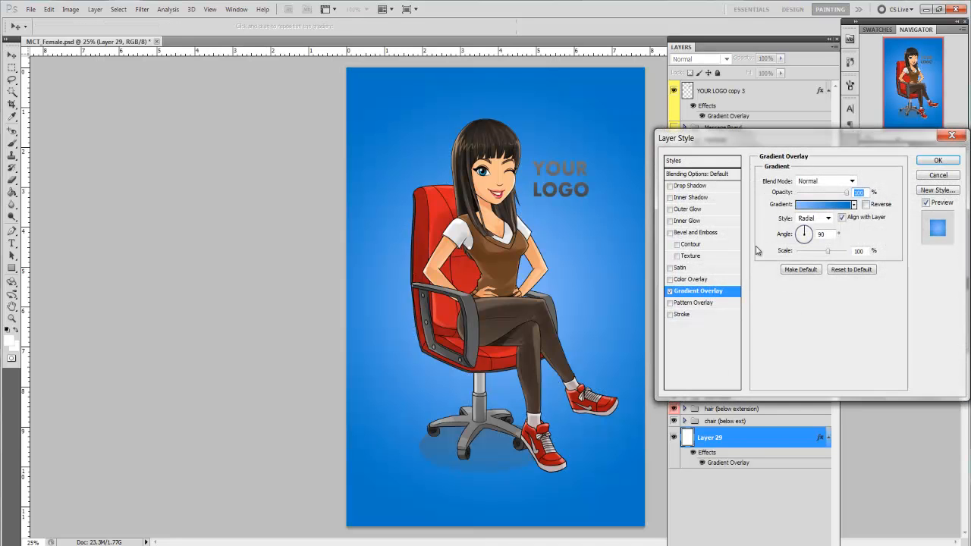
{"action": "left_click_drag", "start_coordinate": [760, 145], "coordinate": [712, 147]}
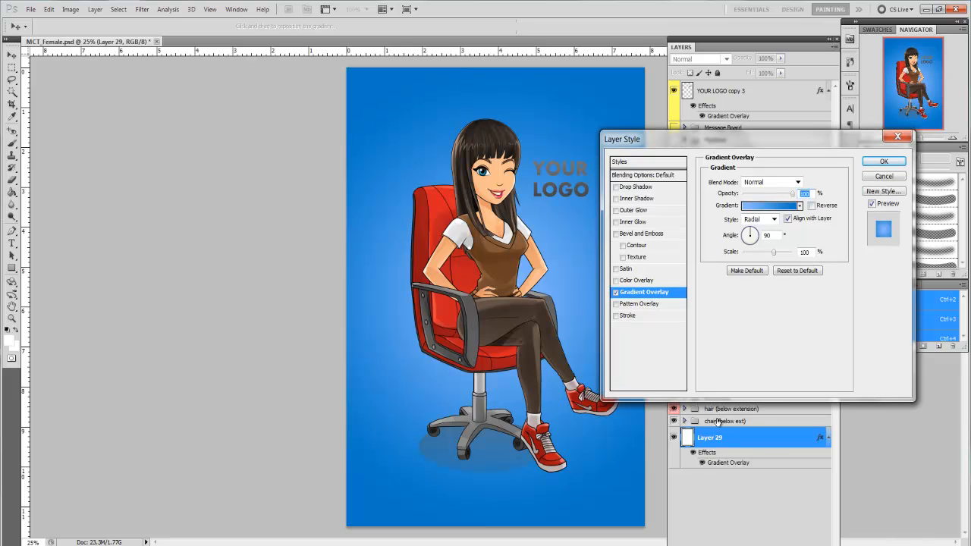
{"action": "left_click", "coordinate": [799, 206]}
{"action": "left_click", "coordinate": [798, 206]}
{"action": "left_click", "coordinate": [789, 207]}
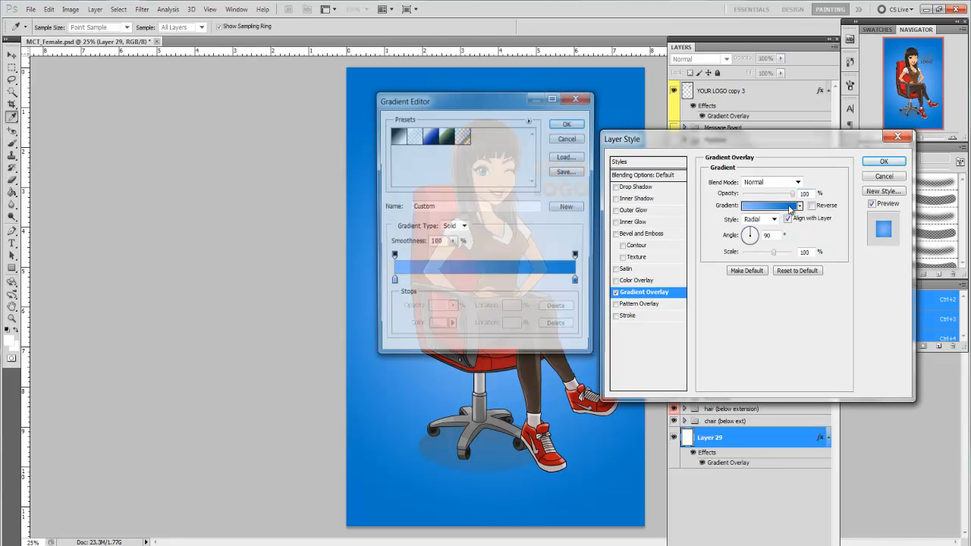
{"action": "left_click", "coordinate": [393, 284]}
{"action": "mouse_move", "coordinate": [393, 284]}
{"action": "left_mouse_down"}
{"action": "mouse_move", "coordinate": [458, 282]}
{"action": "mouse_move", "coordinate": [392, 283]}
{"action": "left_mouse_up"}
{"action": "double_click", "coordinate": [391, 283]}
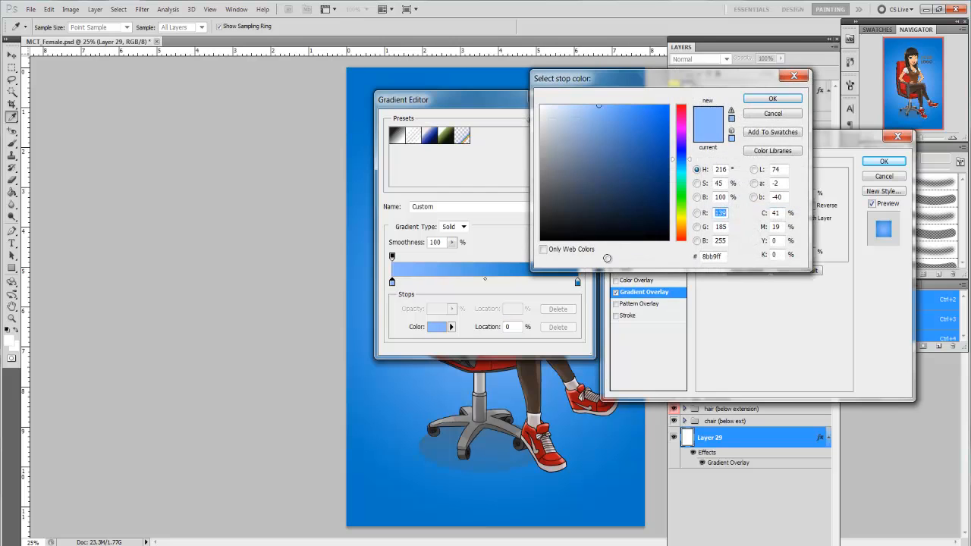
{"action": "left_click", "coordinate": [778, 116]}
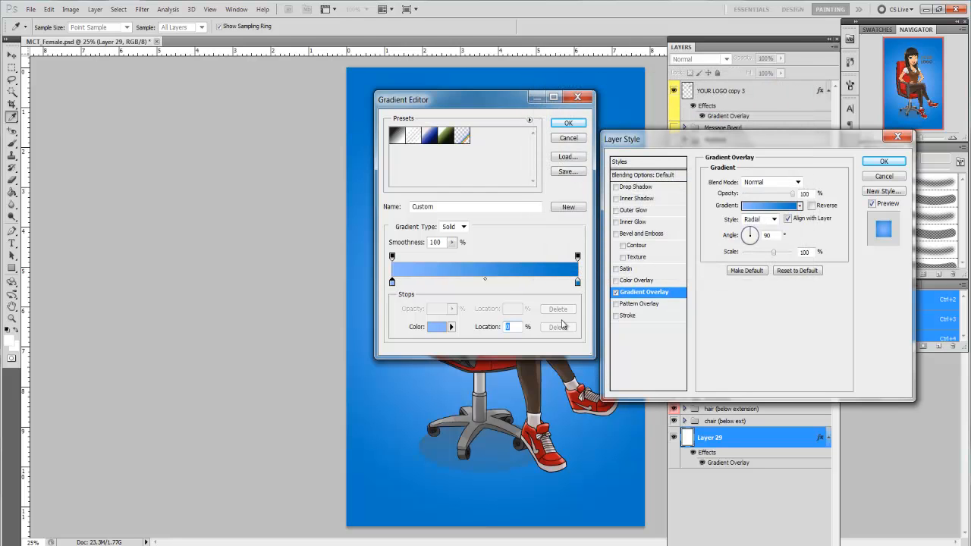
{"action": "left_click", "coordinate": [570, 135]}
{"action": "left_click_drag", "start_coordinate": [804, 141], "coordinate": [751, 146]}
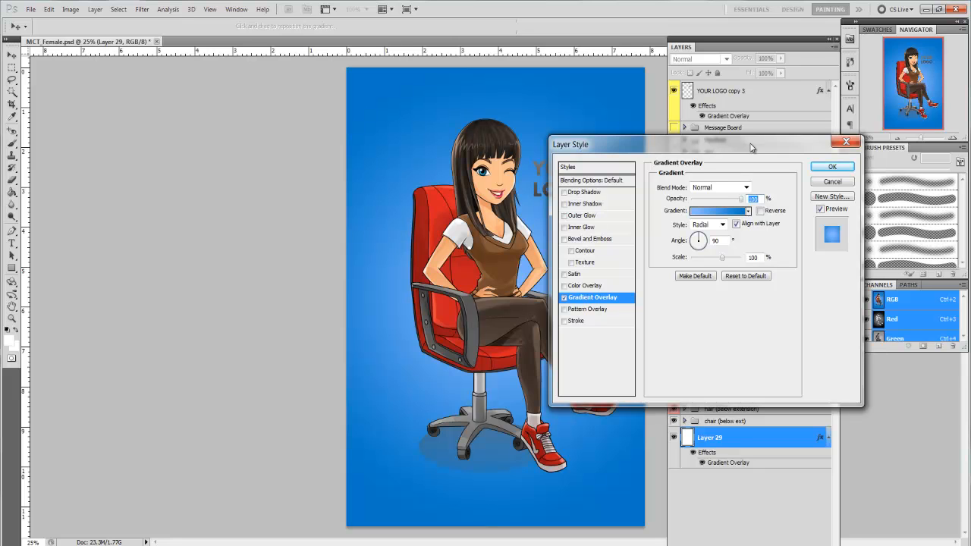
{"action": "left_click", "coordinate": [832, 181]}
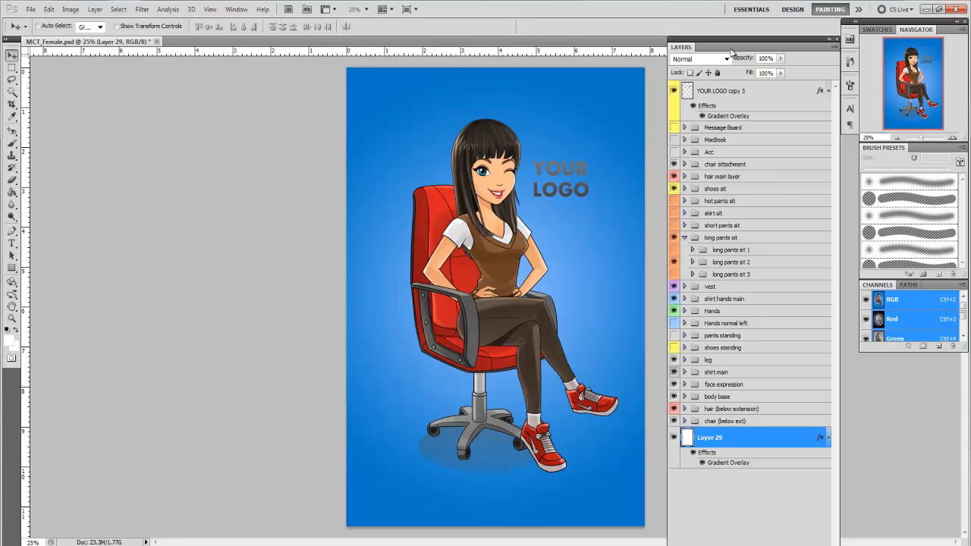
Step: Select the YOUR LOGO copy 3 layer, then expand the Message Board group and make it visible
{"action": "left_click", "coordinate": [737, 97]}
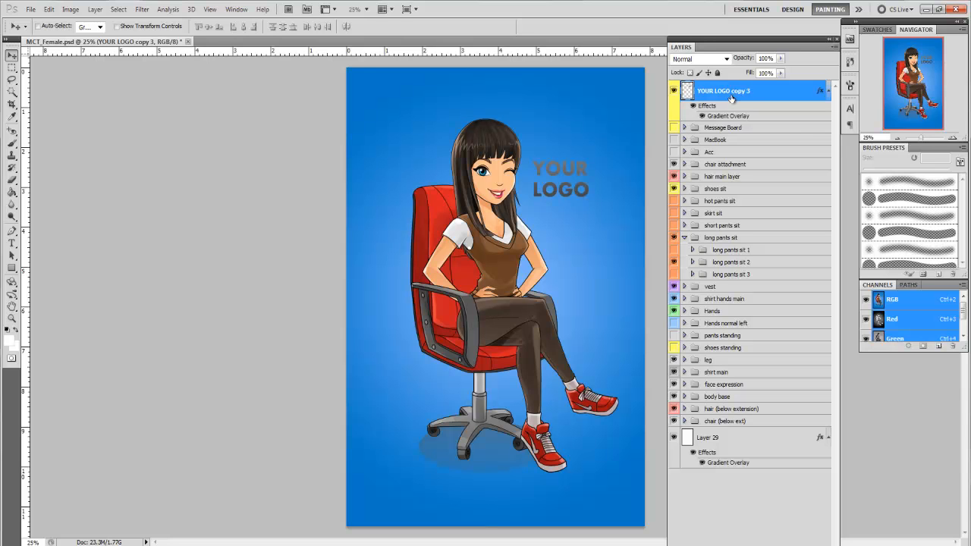
{"action": "left_click", "coordinate": [683, 128]}
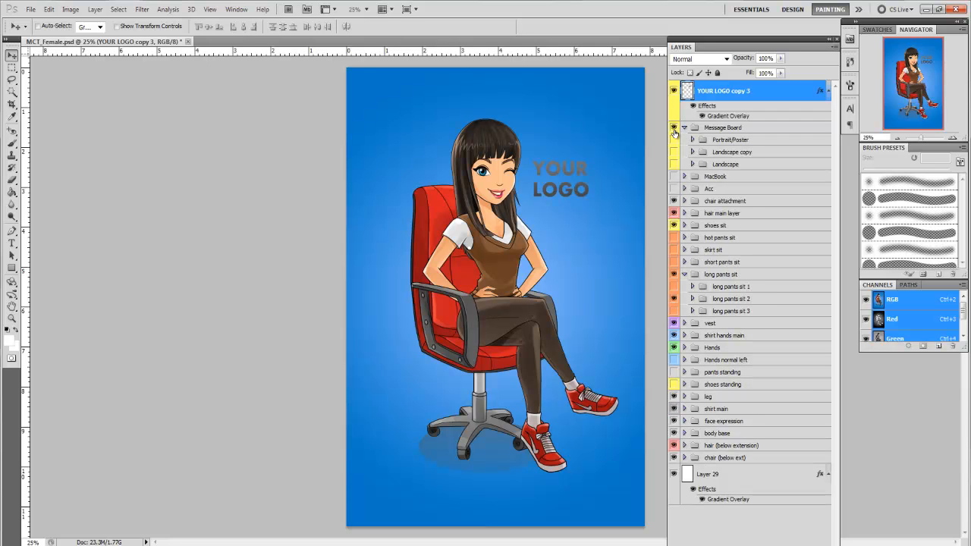
{"action": "left_click", "coordinate": [673, 127]}
Step: Preview the Portrait/Poster and Landscape copy boards one after the other, hiding each again, and look inside the Portrait/Poster group
{"action": "left_click", "coordinate": [674, 140]}
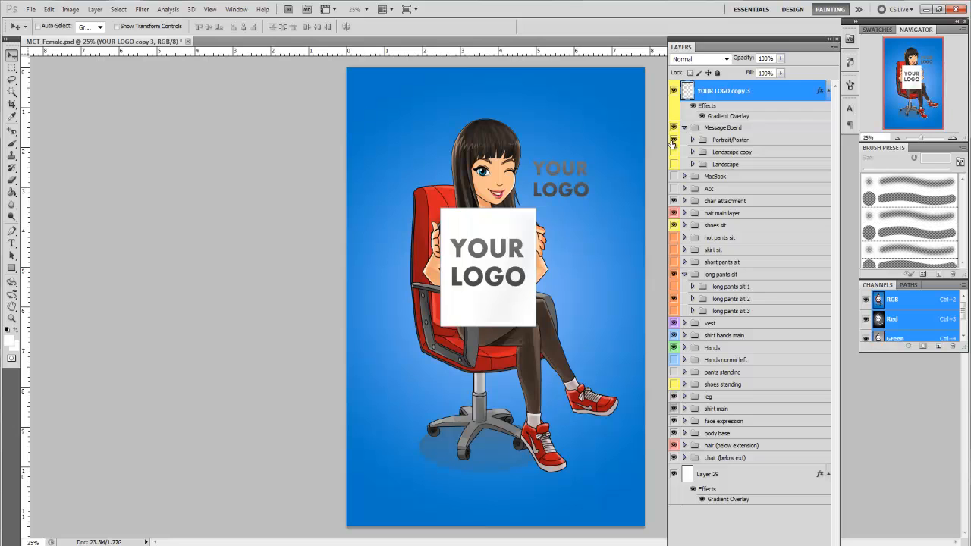
{"action": "left_click", "coordinate": [673, 140]}
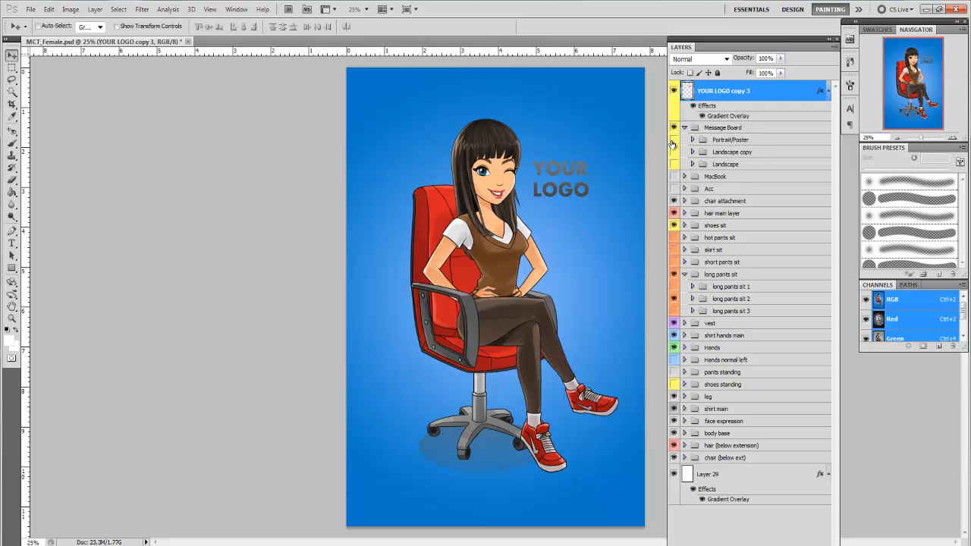
{"action": "left_click", "coordinate": [691, 140]}
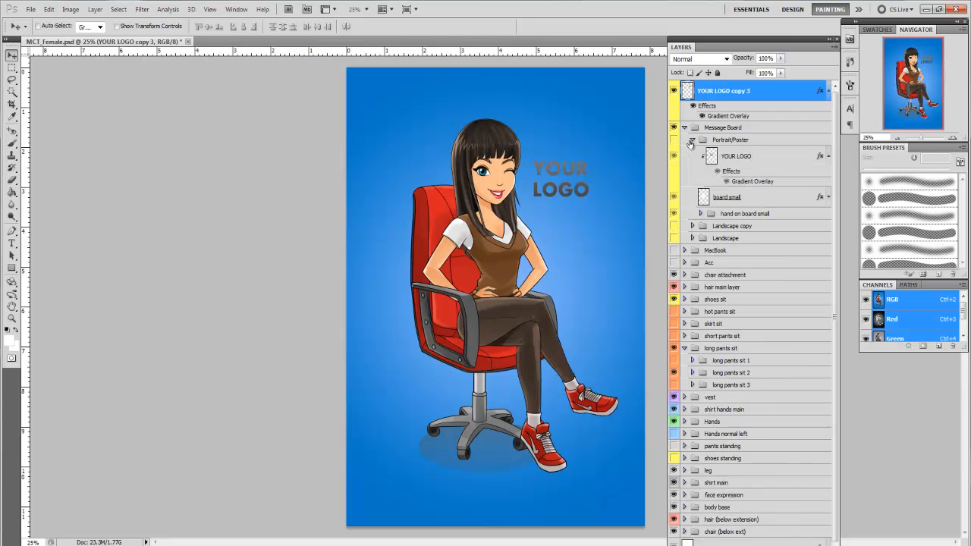
{"action": "left_click", "coordinate": [692, 141]}
{"action": "left_click", "coordinate": [674, 151]}
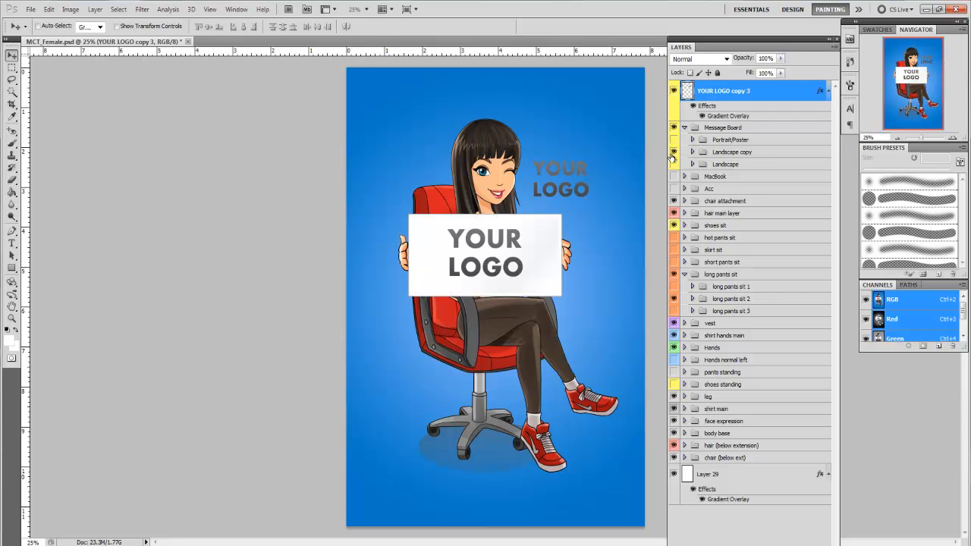
{"action": "left_click", "coordinate": [674, 152]}
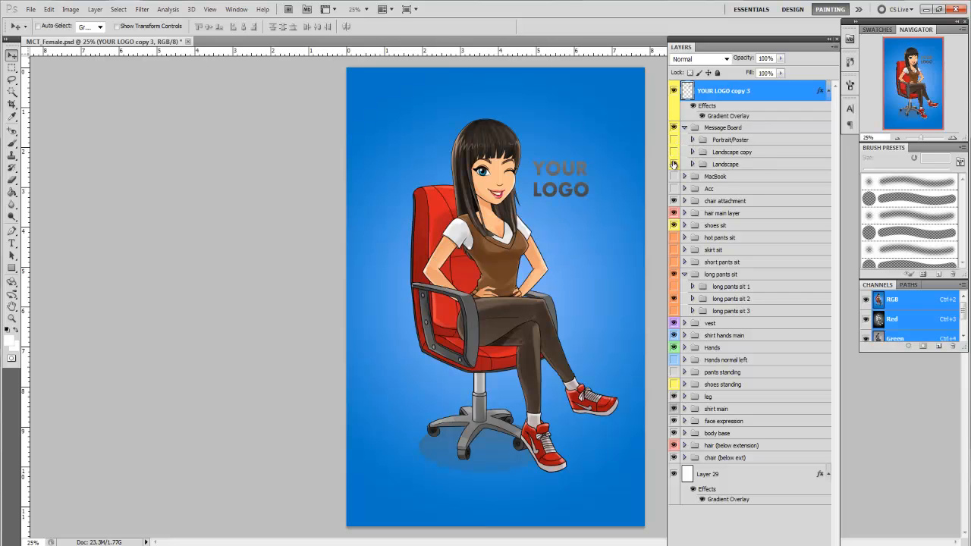
Step: Show the Landscape message board on the mascot and expand its group down to the Hobb_White hand layer
{"action": "left_click", "coordinate": [673, 163]}
{"action": "left_click", "coordinate": [674, 164]}
{"action": "left_click", "coordinate": [673, 164]}
{"action": "left_click", "coordinate": [692, 164]}
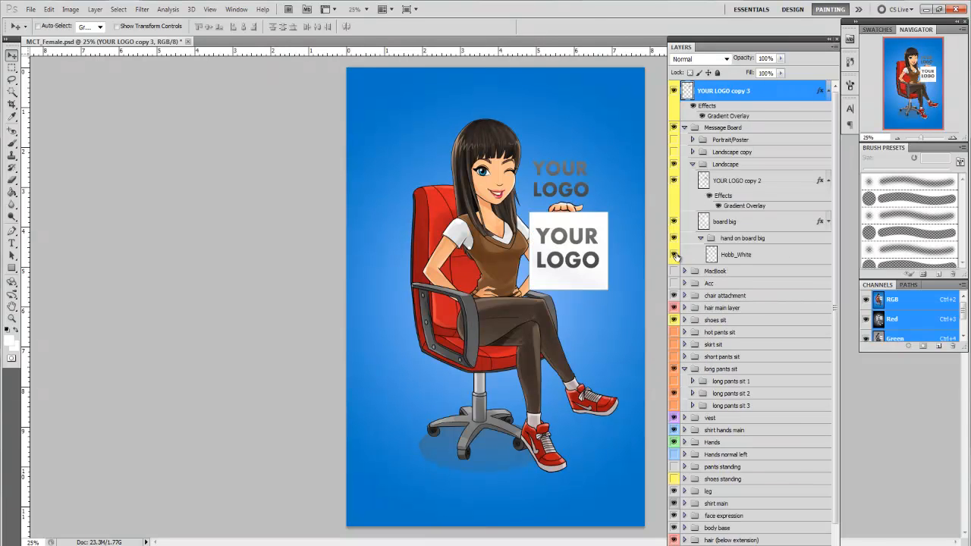
Step: Toggle the Hobb_White hand and the board big layer to check which part of the sign each one holds
{"action": "left_click", "coordinate": [674, 255]}
{"action": "left_click", "coordinate": [672, 258]}
{"action": "left_click", "coordinate": [673, 257]}
{"action": "left_click", "coordinate": [672, 258]}
{"action": "left_click", "coordinate": [673, 223]}
{"action": "left_click", "coordinate": [673, 223]}
Step: Hide the YOUR LOGO copy 3 text beside the mascot's head and show the Hobb_White hand
{"action": "left_click", "coordinate": [674, 91]}
{"action": "left_click", "coordinate": [673, 91]}
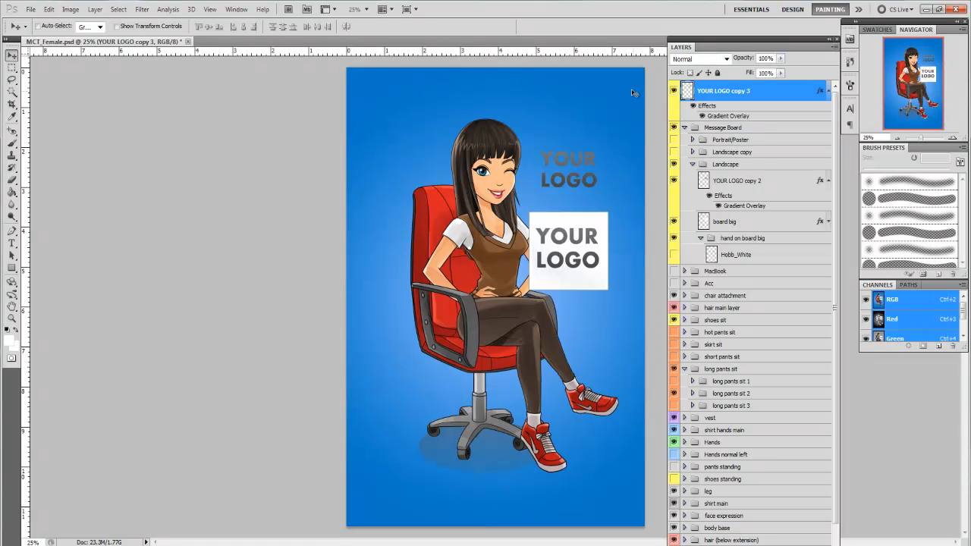
{"action": "left_click", "coordinate": [674, 92]}
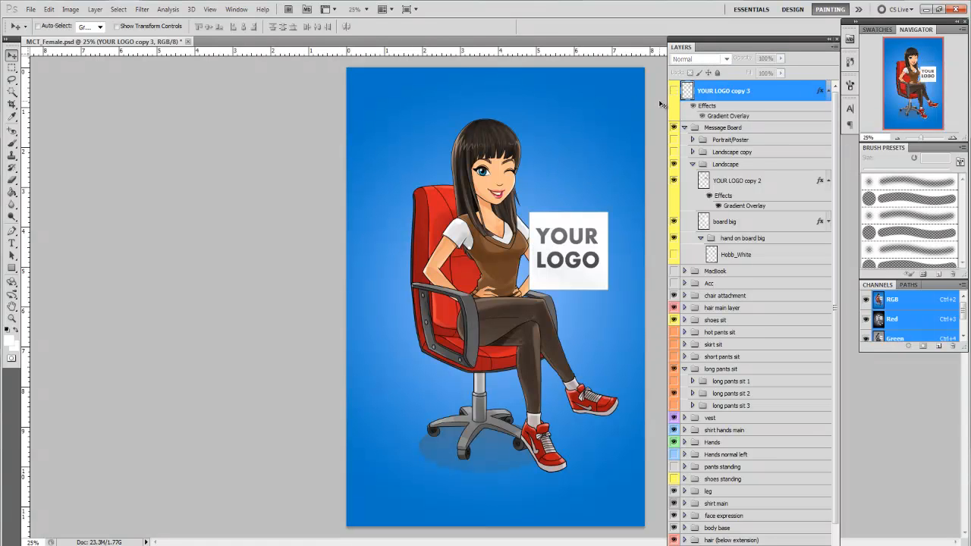
{"action": "left_click", "coordinate": [674, 92]}
{"action": "left_click", "coordinate": [674, 93]}
{"action": "left_click", "coordinate": [674, 255]}
Step: Nudge the YOUR LOGO copy 2 text slightly and move the board big layer down and left, closer to the mascot's body
{"action": "left_click", "coordinate": [736, 182]}
{"action": "mouse_move", "coordinate": [556, 236]}
{"action": "left_mouse_down"}
{"action": "mouse_move", "coordinate": [543, 254]}
{"action": "mouse_move", "coordinate": [554, 232]}
{"action": "left_mouse_up"}
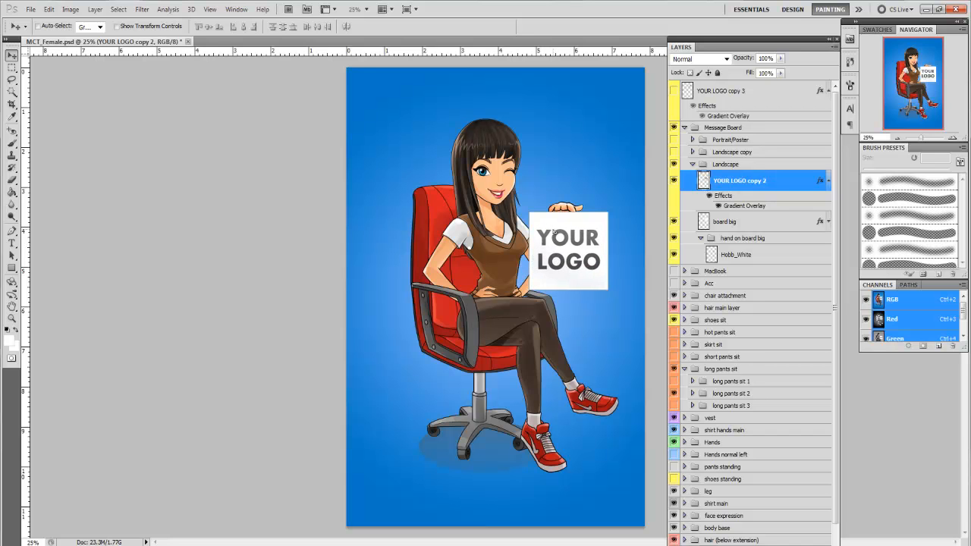
{"action": "left_click", "coordinate": [756, 222]}
{"action": "mouse_move", "coordinate": [598, 222]}
{"action": "left_mouse_down"}
{"action": "mouse_move", "coordinate": [576, 238]}
{"action": "mouse_move", "coordinate": [581, 228]}
{"action": "left_mouse_up"}
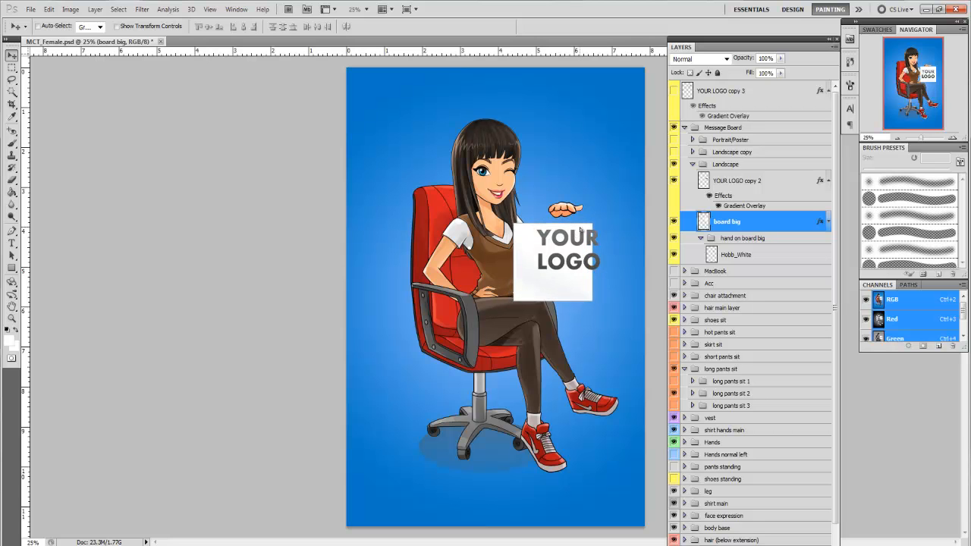
{"action": "key", "text": "shift+Up"}
{"action": "left_click_drag", "start_coordinate": [582, 228], "coordinate": [584, 229]}
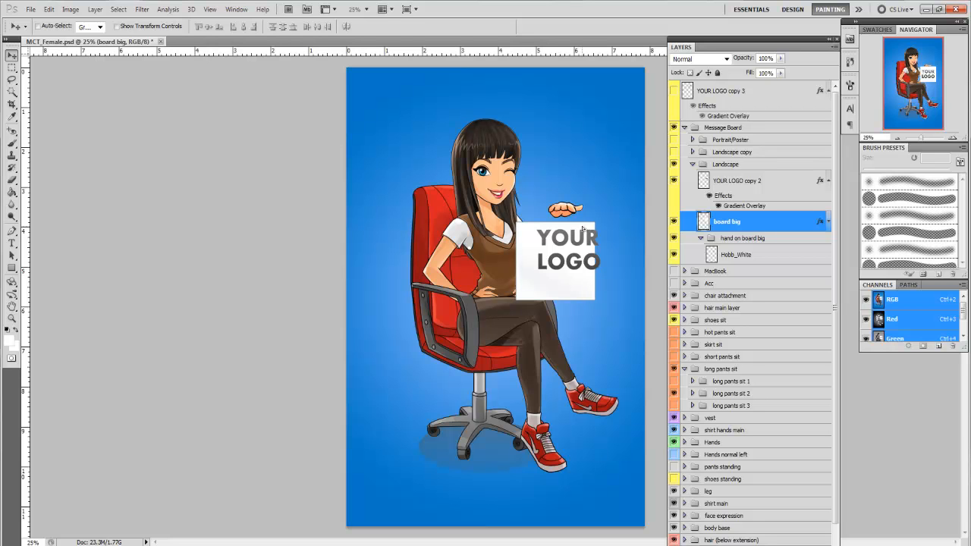
Step: Hide the YOUR LOGO copy 2 text and move the Hobb_White hand down onto the white board's top edge
{"action": "left_click", "coordinate": [674, 181]}
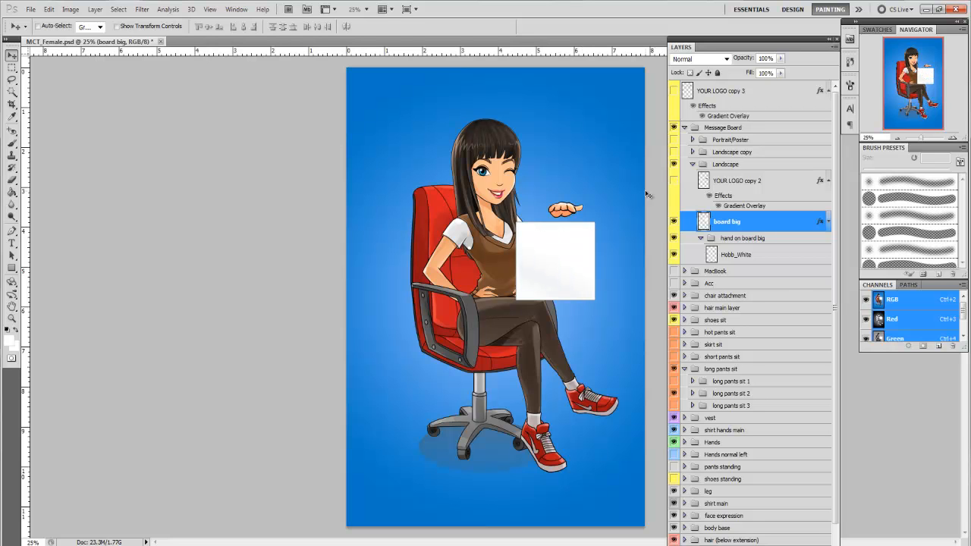
{"action": "left_click", "coordinate": [747, 258]}
{"action": "left_click_drag", "start_coordinate": [557, 209], "coordinate": [554, 217]}
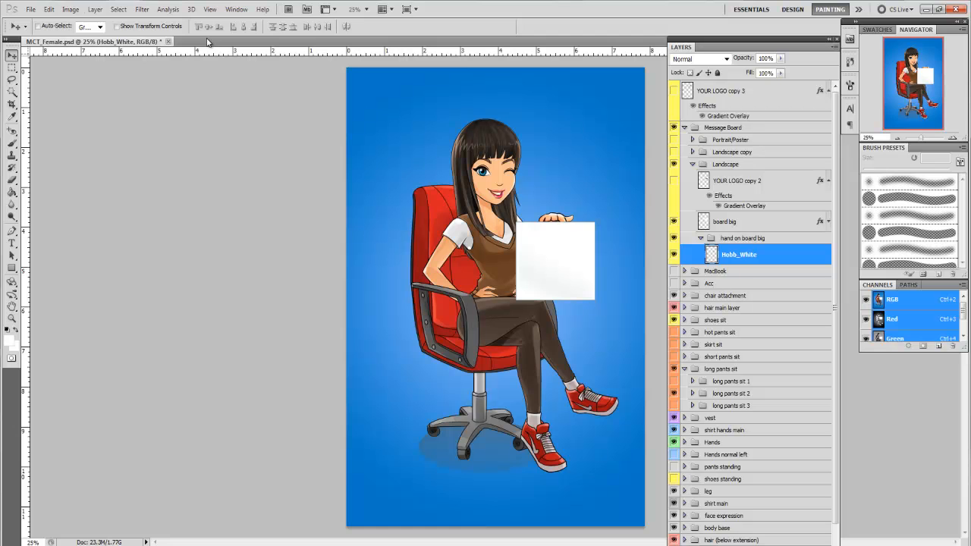
Step: Open the putzhohe picture from the My Pictures folder
{"action": "left_click", "coordinate": [31, 10]}
{"action": "left_click", "coordinate": [42, 35]}
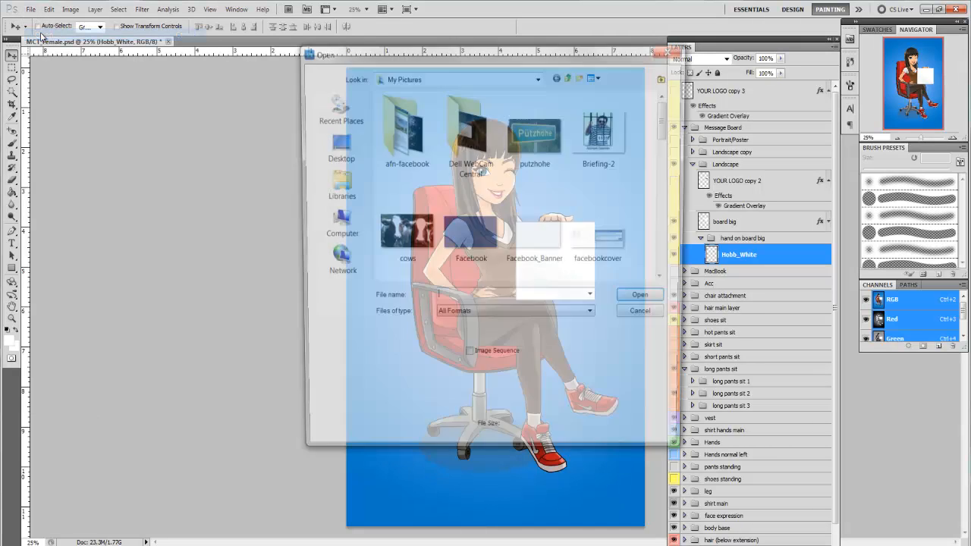
{"action": "left_click", "coordinate": [531, 142]}
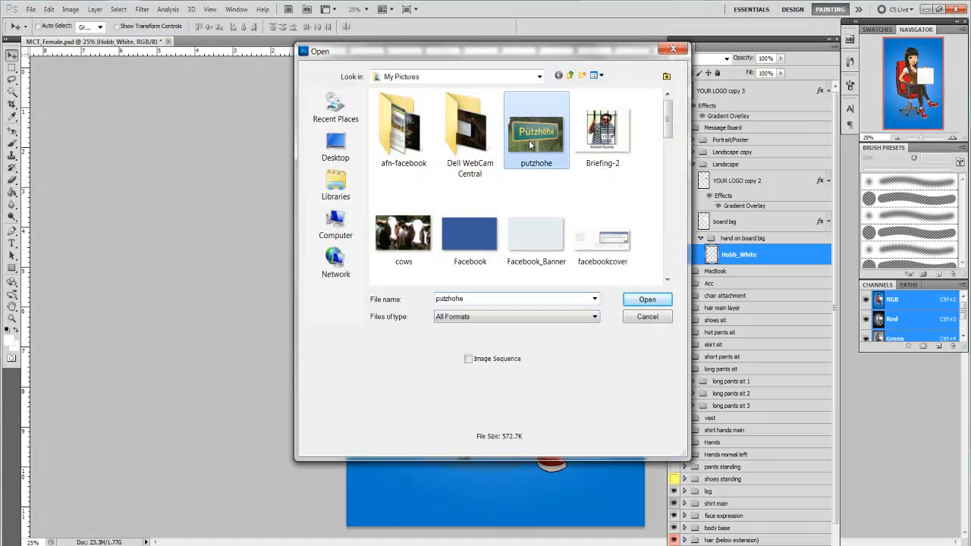
{"action": "left_click", "coordinate": [645, 301]}
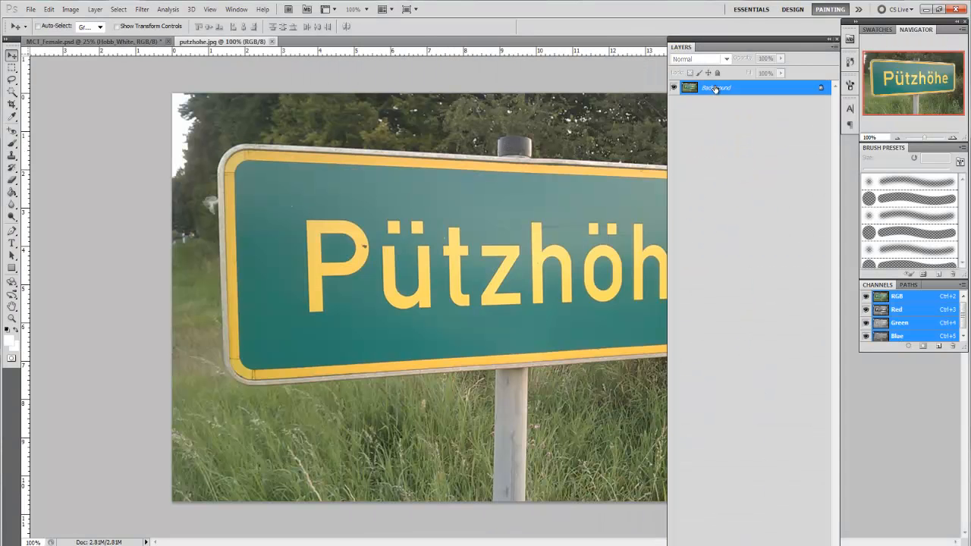
Step: Convert putzhohe.jpg's Background into regular Layer 0 and float its window below the mascot's white board
{"action": "double_click", "coordinate": [715, 89]}
{"action": "left_click", "coordinate": [566, 182]}
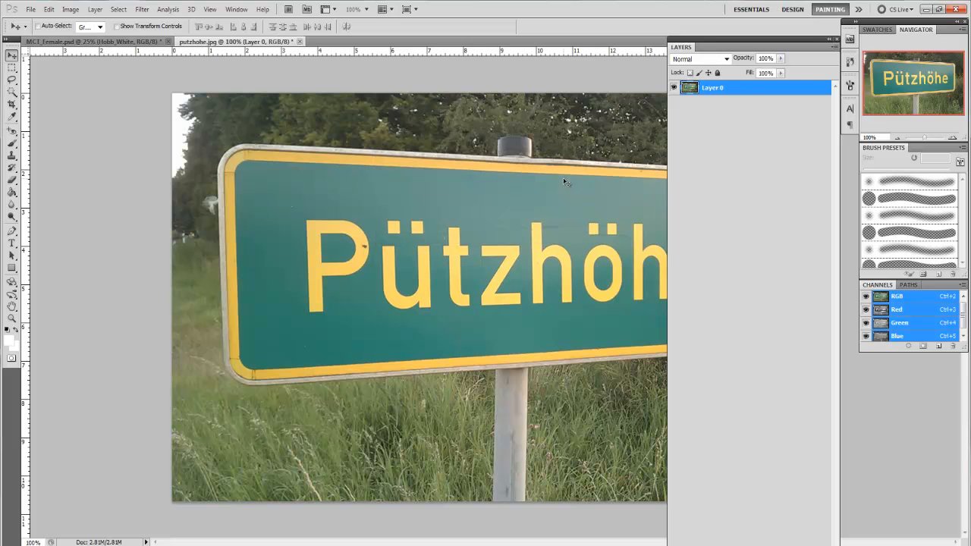
{"action": "left_click_drag", "start_coordinate": [227, 44], "coordinate": [169, 228]}
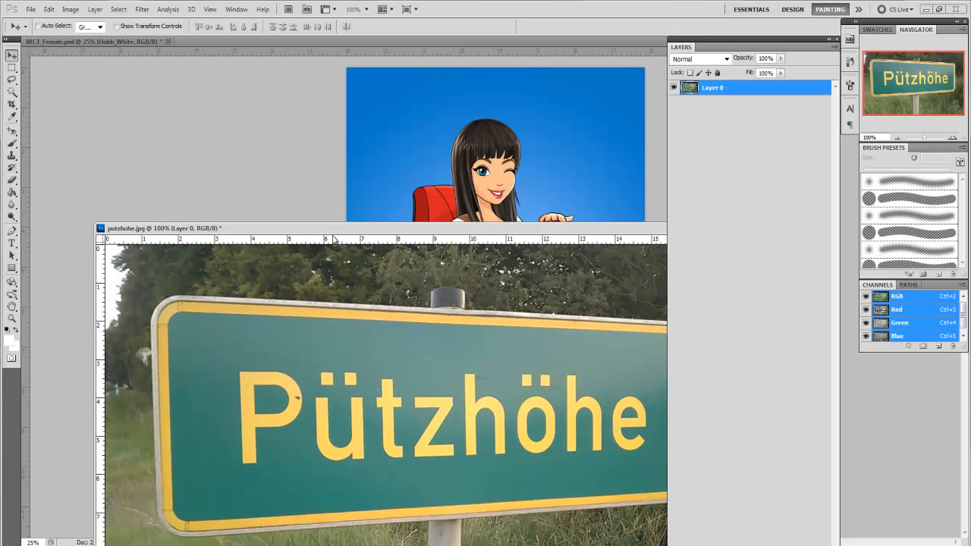
{"action": "left_click_drag", "start_coordinate": [338, 226], "coordinate": [320, 309]}
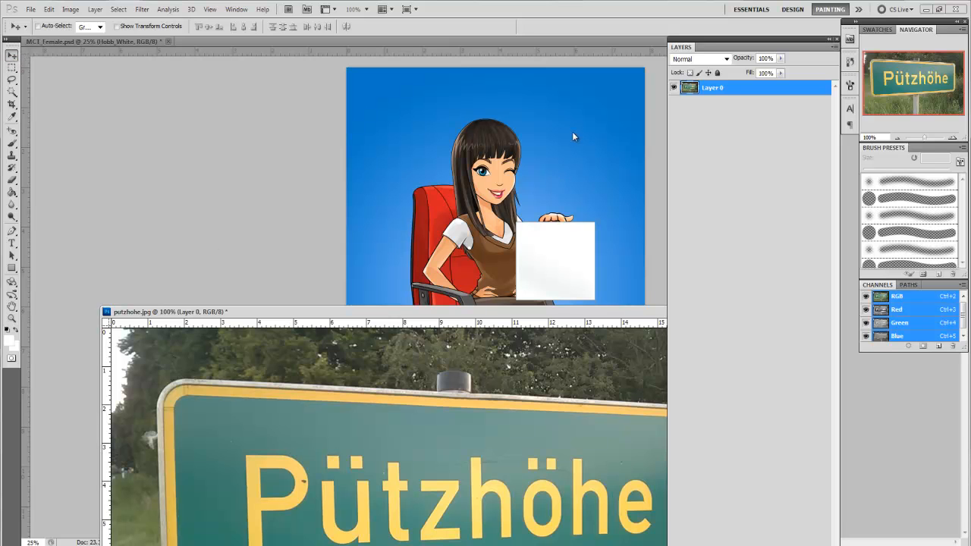
Step: Copy the putzhohe sign photo into MCT_Female.psd above the YOUR LOGO copy 2 layer, close its source window and shift it over the board
{"action": "left_click", "coordinate": [555, 254]}
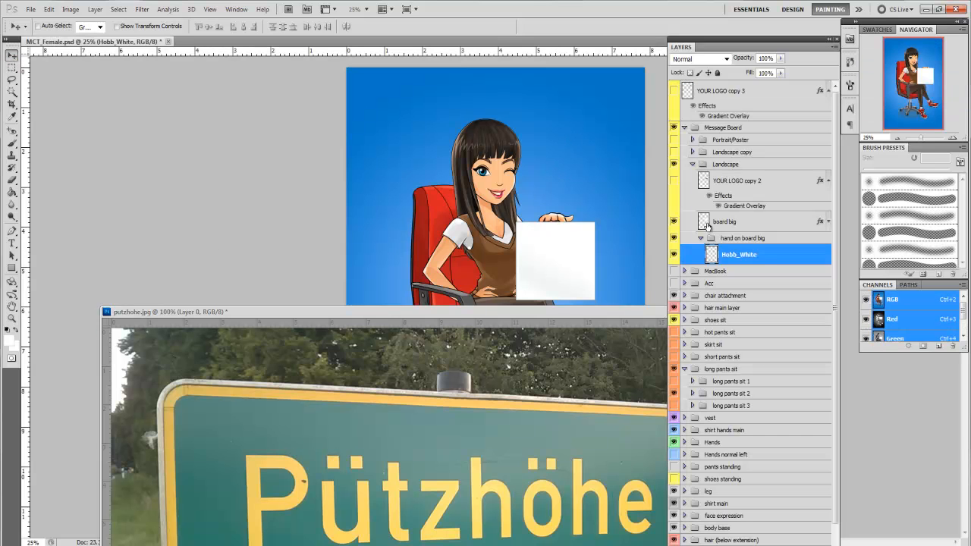
{"action": "left_click", "coordinate": [743, 187]}
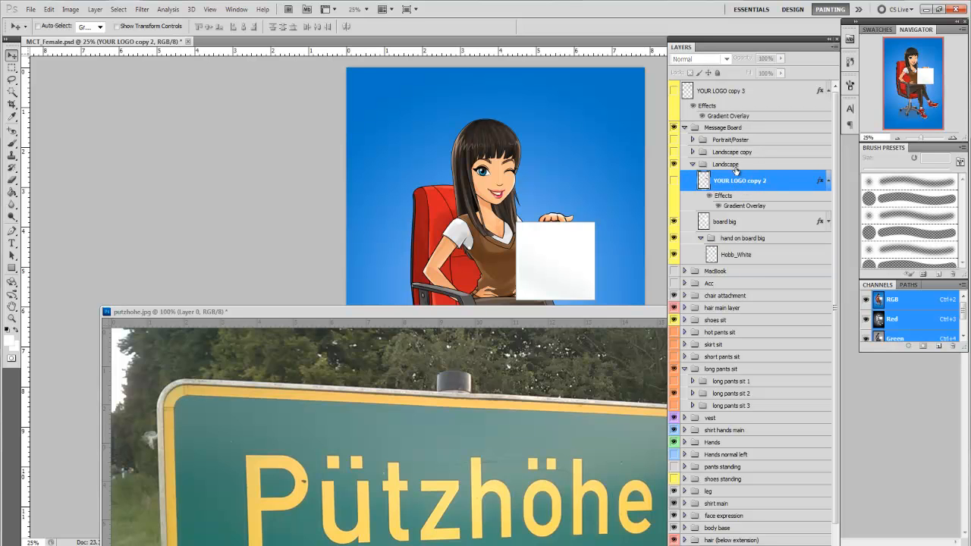
{"action": "left_click", "coordinate": [536, 460]}
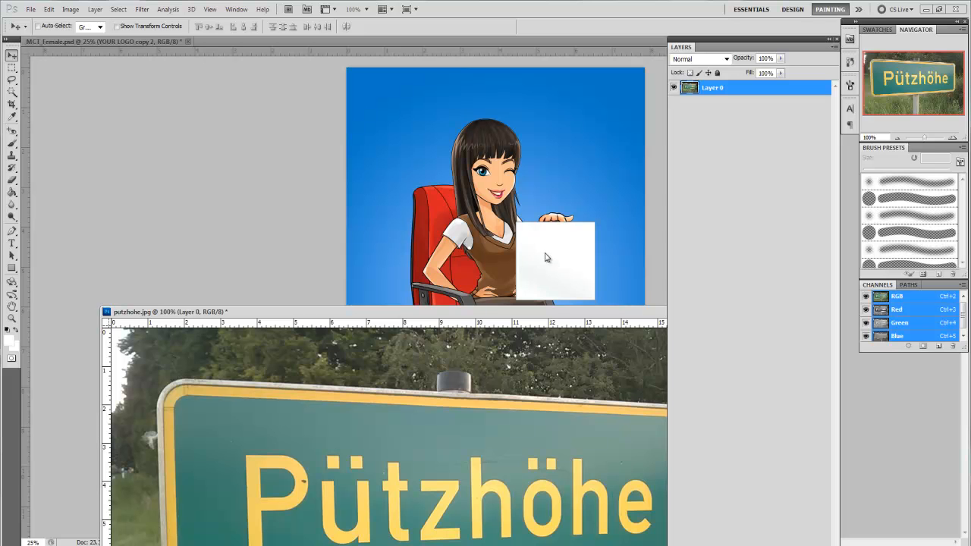
{"action": "left_click_drag", "start_coordinate": [439, 425], "coordinate": [545, 257]}
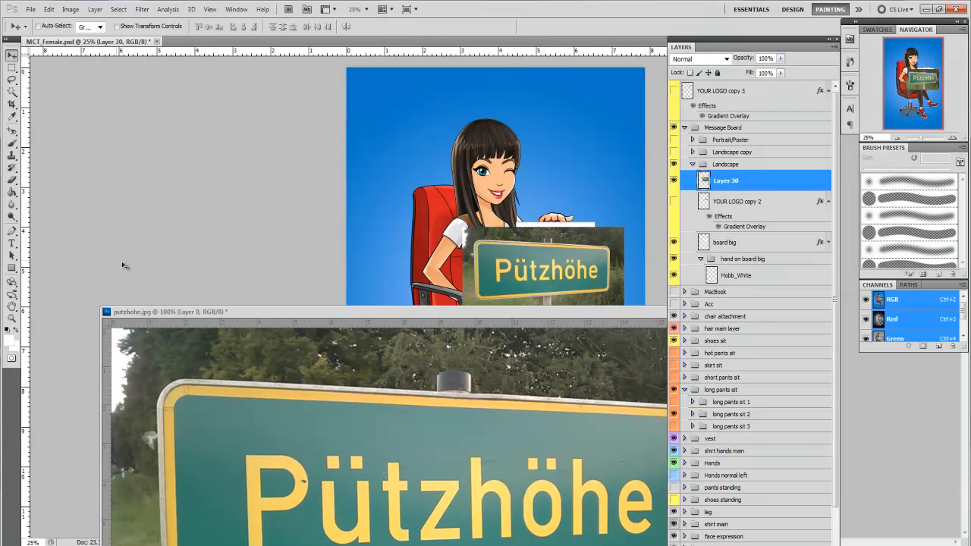
{"action": "left_click", "coordinate": [317, 322]}
{"action": "left_click_drag", "start_coordinate": [638, 315], "coordinate": [549, 279]}
{"action": "left_click", "coordinate": [621, 289]}
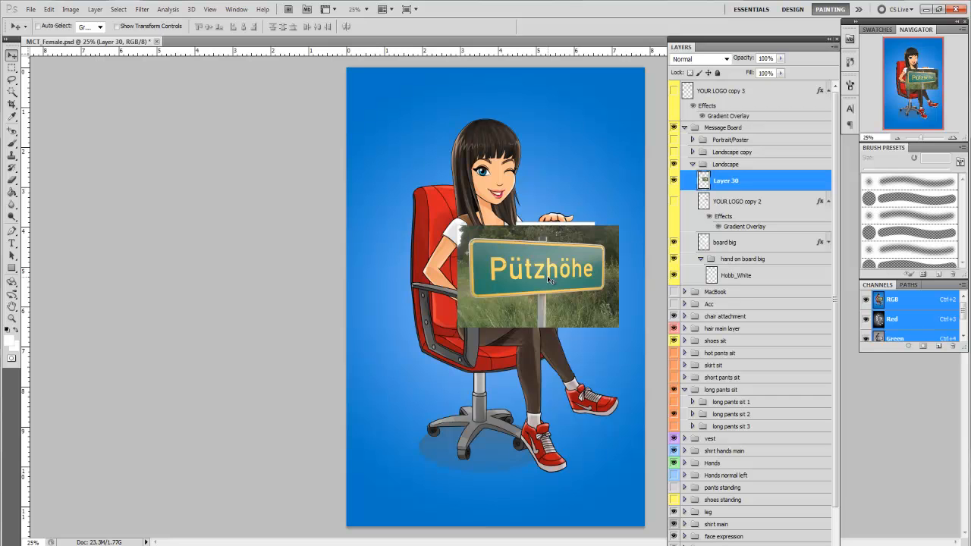
{"action": "key", "text": "ctrl+t"}
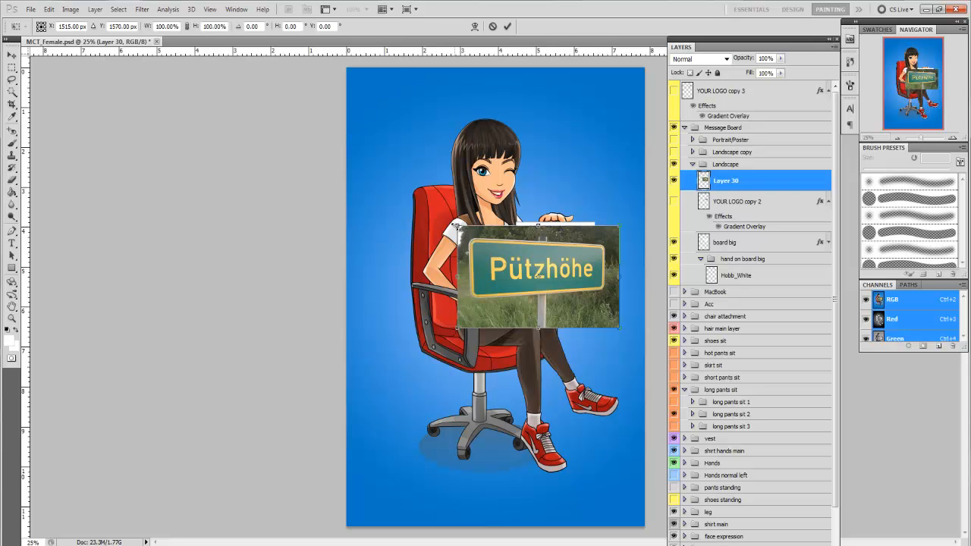
{"action": "left_click_drag", "start_coordinate": [457, 227], "coordinate": [486, 248]}
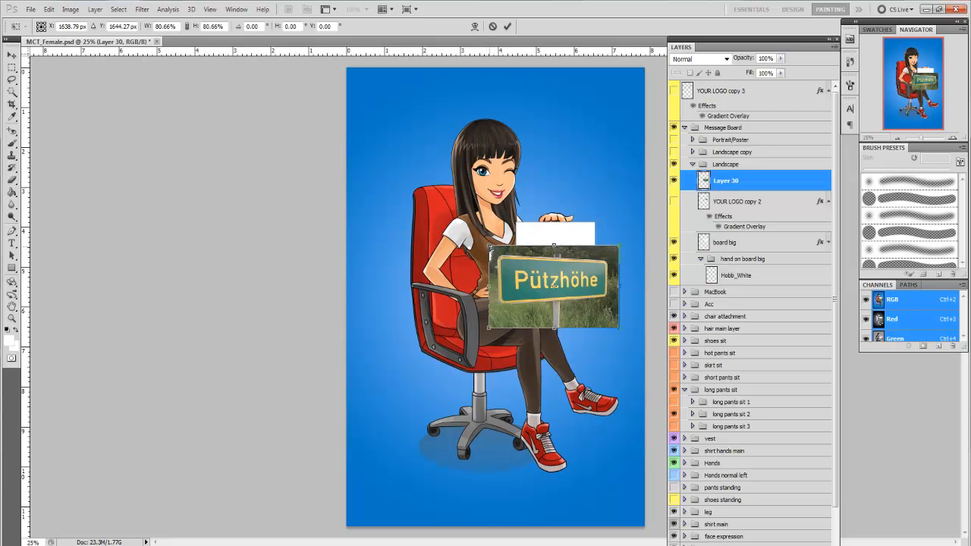
{"action": "mouse_move", "coordinate": [490, 247]}
{"action": "left_mouse_down"}
{"action": "mouse_move", "coordinate": [436, 251]}
{"action": "mouse_move", "coordinate": [440, 261]}
{"action": "mouse_move", "coordinate": [533, 222]}
{"action": "mouse_move", "coordinate": [492, 174]}
{"action": "mouse_move", "coordinate": [478, 228]}
{"action": "mouse_move", "coordinate": [493, 254]}
{"action": "mouse_move", "coordinate": [561, 268]}
{"action": "mouse_move", "coordinate": [495, 255]}
{"action": "mouse_move", "coordinate": [505, 239]}
{"action": "left_mouse_up"}
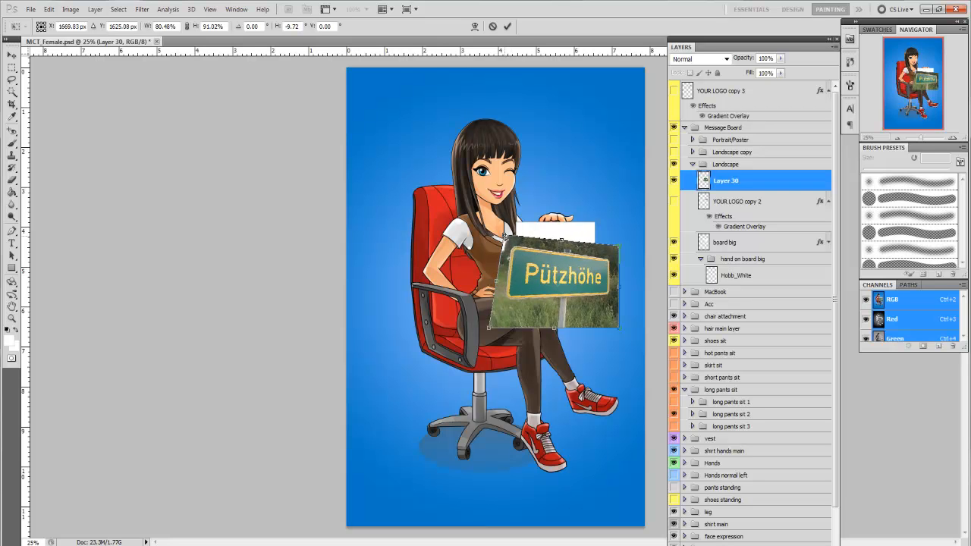
{"action": "left_click_drag", "start_coordinate": [491, 332], "coordinate": [571, 328]}
{"action": "left_click_drag", "start_coordinate": [613, 255], "coordinate": [506, 330]}
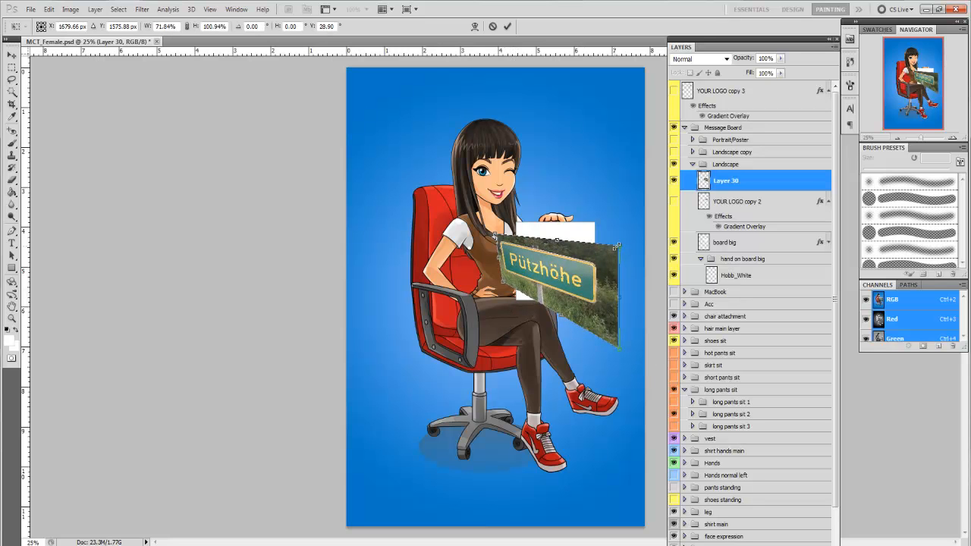
{"action": "left_click", "coordinate": [15, 68]}
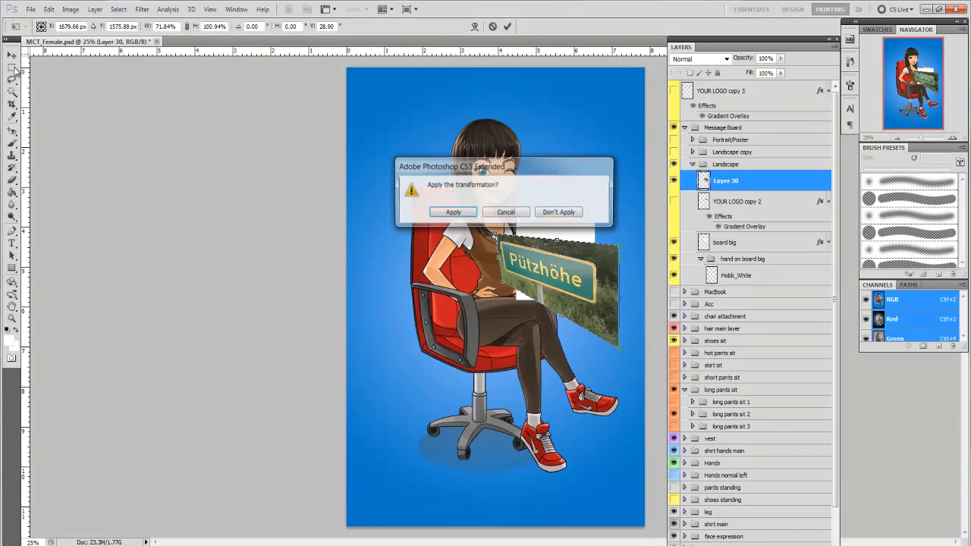
{"action": "left_click", "coordinate": [506, 213]}
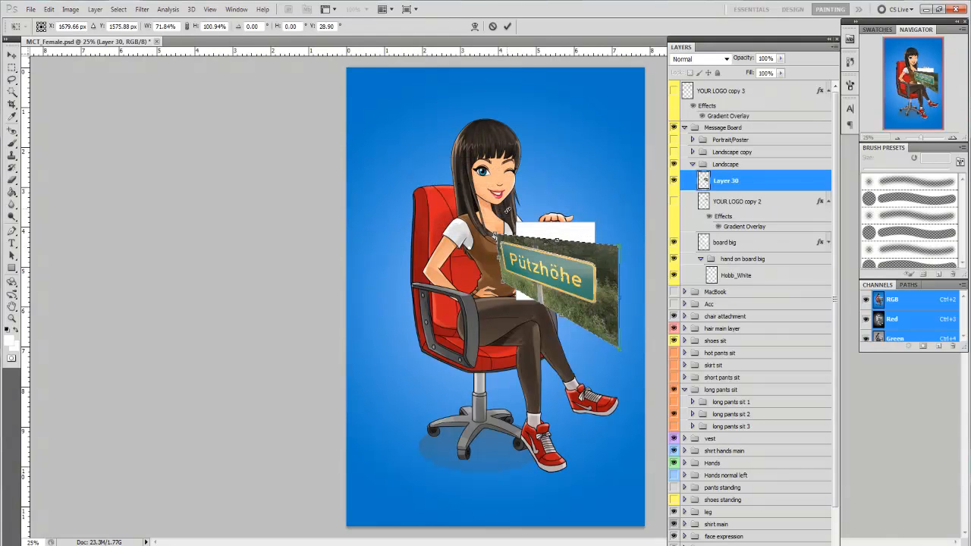
{"action": "left_click", "coordinate": [12, 68]}
{"action": "left_click", "coordinate": [558, 212]}
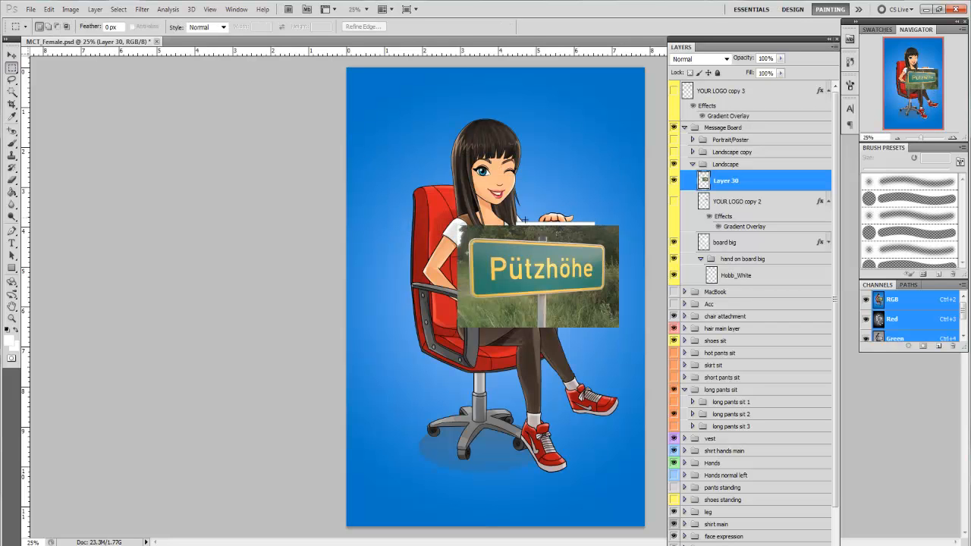
Step: Scale the sign photo to about 48.5% width and 77% height so it covers the white board
{"action": "left_click", "coordinate": [12, 56]}
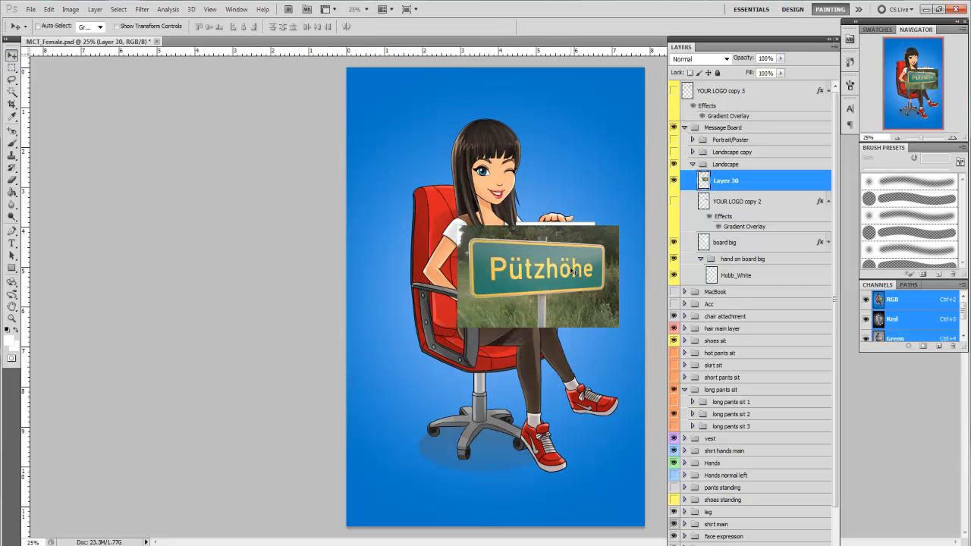
{"action": "key", "text": "ctrl+t"}
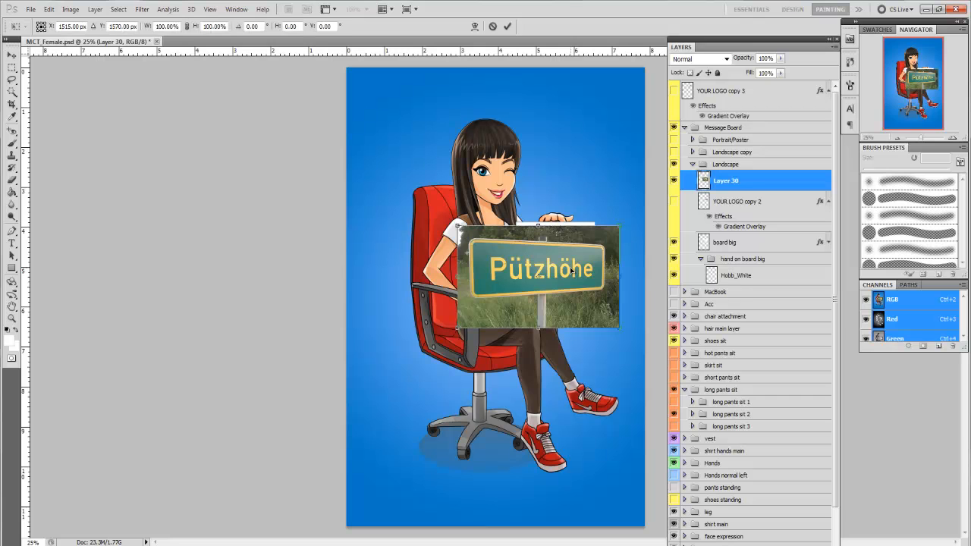
{"action": "left_click_drag", "start_coordinate": [456, 327], "coordinate": [517, 291]}
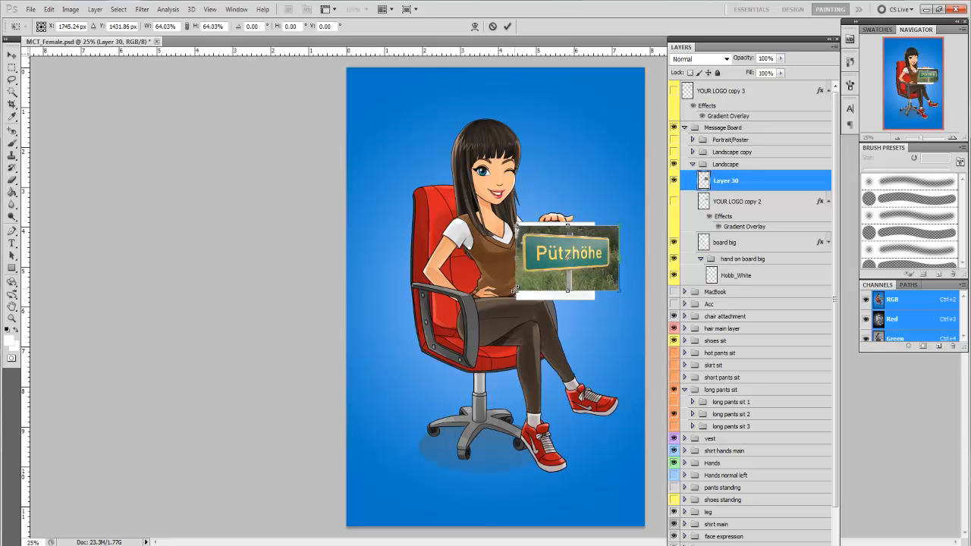
{"action": "mouse_move", "coordinate": [614, 260]}
{"action": "left_mouse_down"}
{"action": "mouse_move", "coordinate": [590, 261]}
{"action": "mouse_move", "coordinate": [598, 260]}
{"action": "left_mouse_up"}
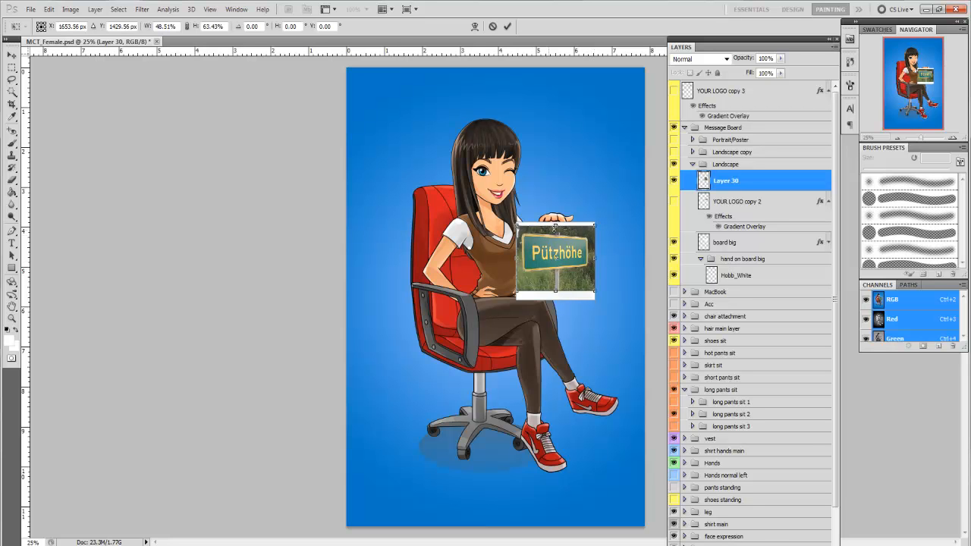
{"action": "left_click_drag", "start_coordinate": [558, 224], "coordinate": [559, 218]}
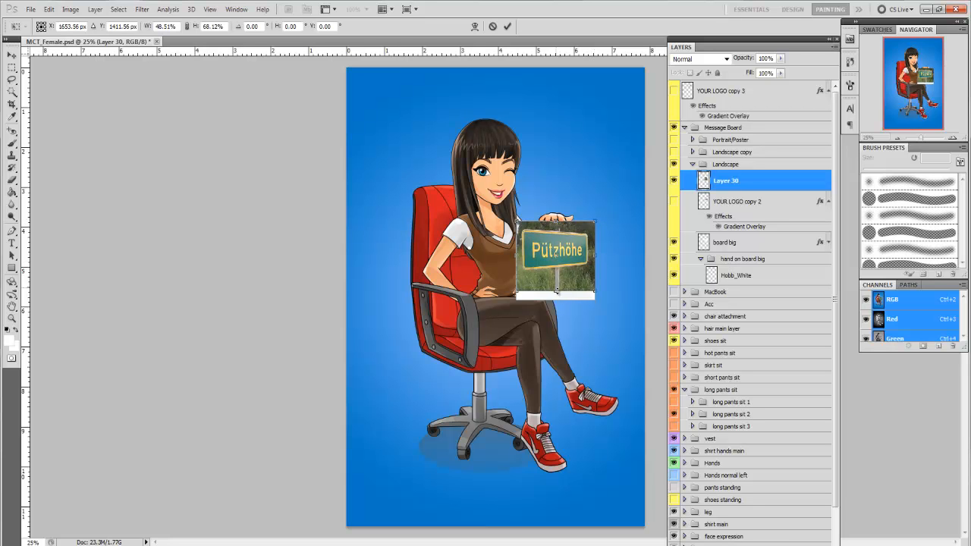
{"action": "left_click_drag", "start_coordinate": [557, 293], "coordinate": [560, 303]}
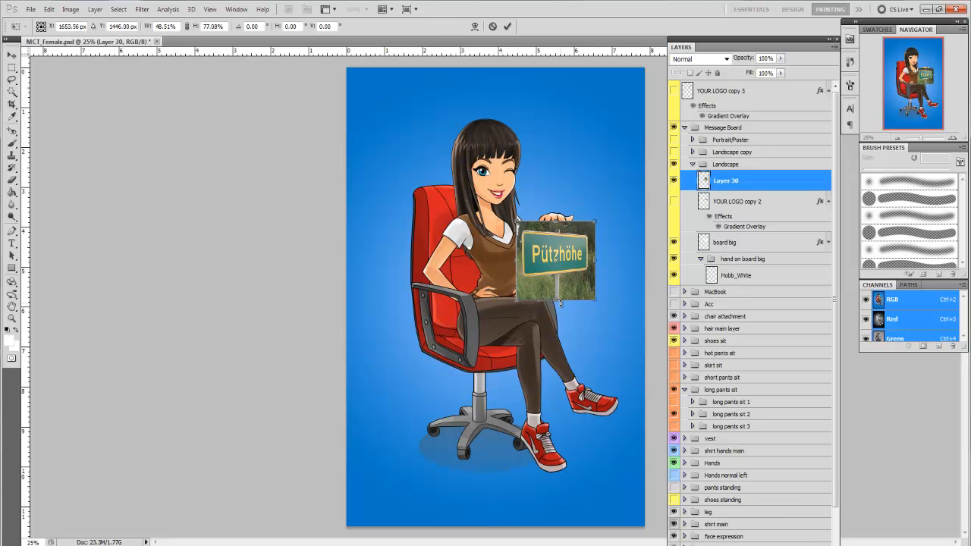
{"action": "key", "text": "Return"}
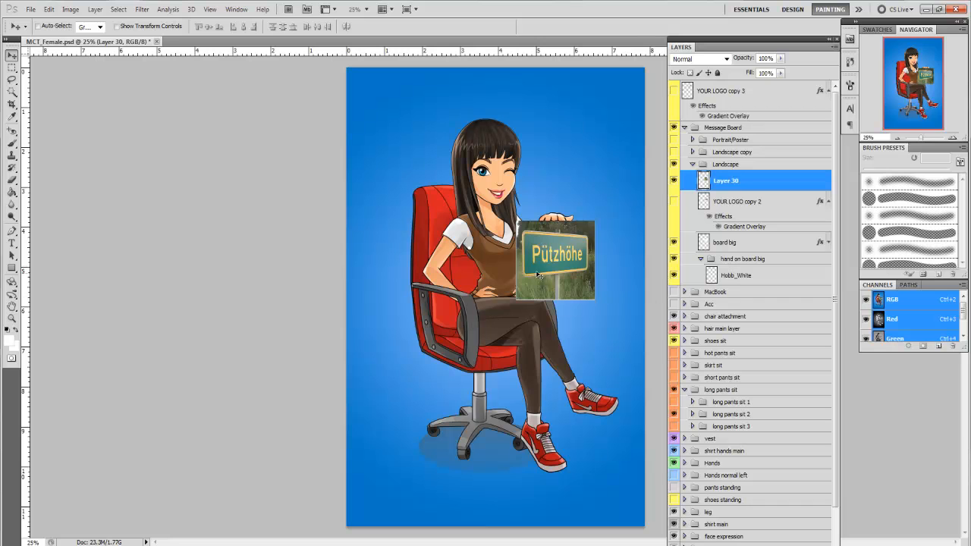
Step: Nudge the sign photo in small increments until its edges line up with the white board beneath the hand
{"action": "left_click_drag", "start_coordinate": [544, 268], "coordinate": [544, 270]}
{"action": "key", "text": "Up"}
{"action": "key", "text": "Up"}
{"action": "key", "text": "Up"}
{"action": "key", "text": "Left"}
{"action": "key", "text": "Up"}
{"action": "key", "text": "Up"}
{"action": "key", "text": "Right"}
{"action": "key", "text": "Right"}
{"action": "key", "text": "Right"}
{"action": "key", "text": "Right"}
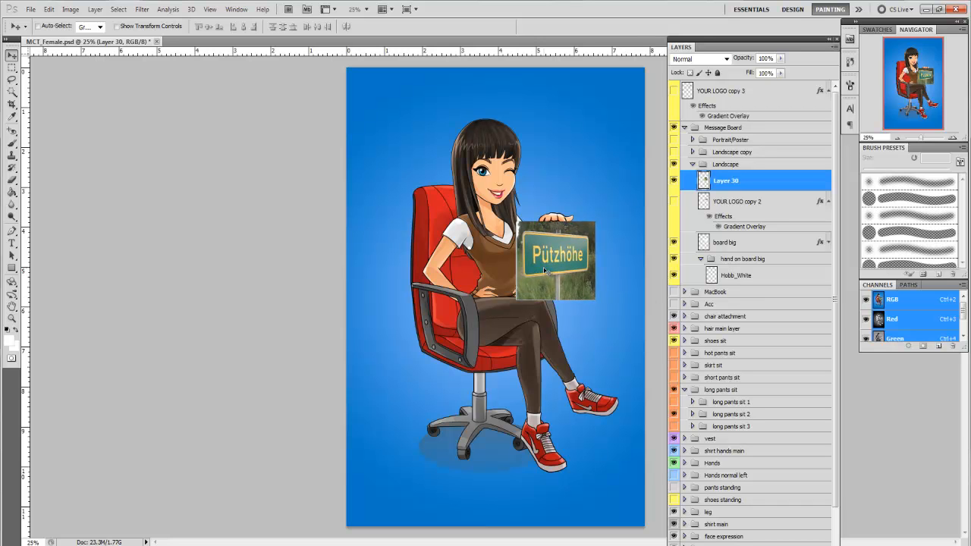
{"action": "key", "text": "Left"}
{"action": "key", "text": "Right"}
{"action": "key", "text": "Down"}
{"action": "key", "text": "Left"}
{"action": "key", "text": "Up"}
{"action": "key", "text": "Right"}
{"action": "key", "text": "Down"}
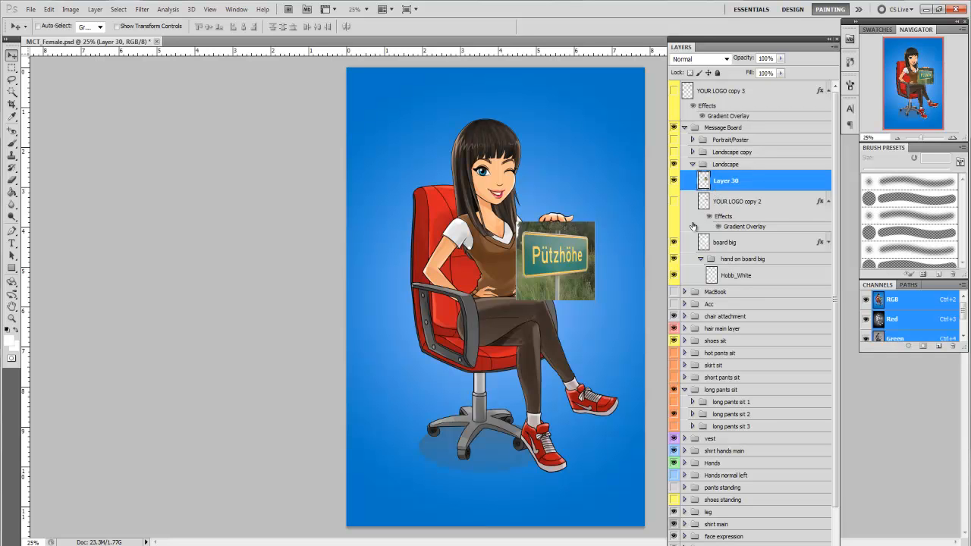
Step: Move Layer 30 directly below YOUR LOGO copy 2 in the Landscape group, collapse the logo's effects and leave the logo hidden
{"action": "left_click", "coordinate": [684, 292]}
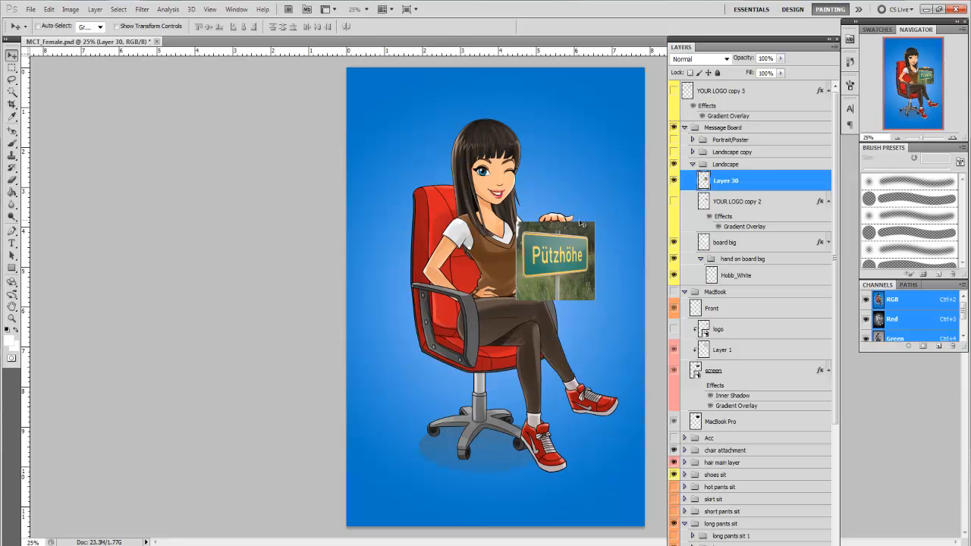
{"action": "left_click", "coordinate": [674, 202]}
{"action": "left_click", "coordinate": [675, 202]}
{"action": "left_click_drag", "start_coordinate": [730, 182], "coordinate": [737, 218]}
{"action": "left_click", "coordinate": [829, 182]}
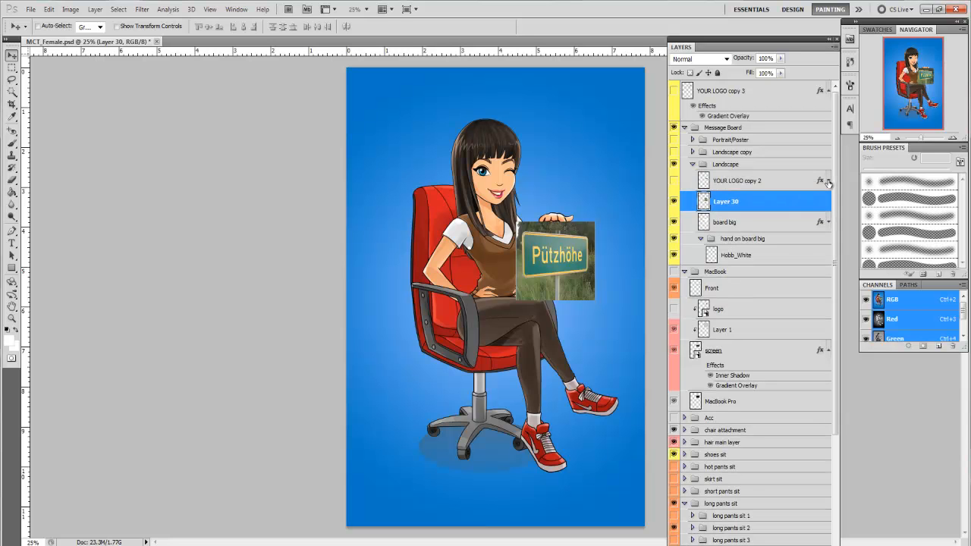
{"action": "left_click", "coordinate": [674, 183]}
{"action": "left_click", "coordinate": [673, 182]}
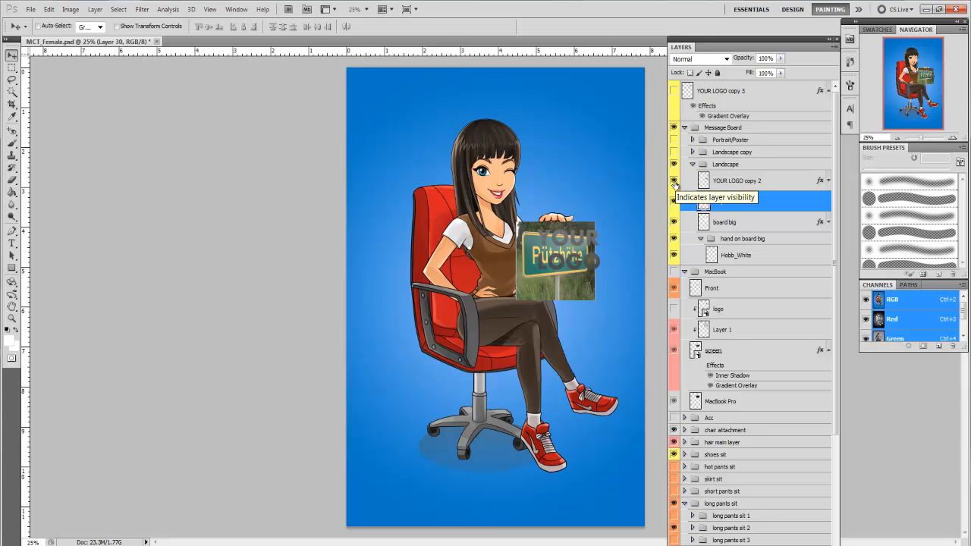
{"action": "left_click", "coordinate": [674, 182]}
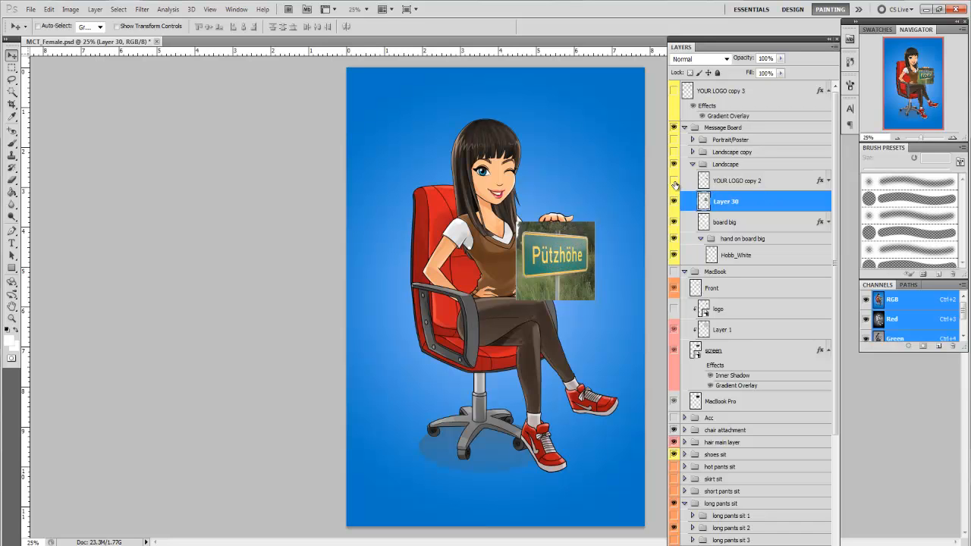
Step: Rename the sign photo's layer, Layer 30, as Putz
{"action": "double_click", "coordinate": [724, 201]}
{"action": "type", "text": "Pu"}
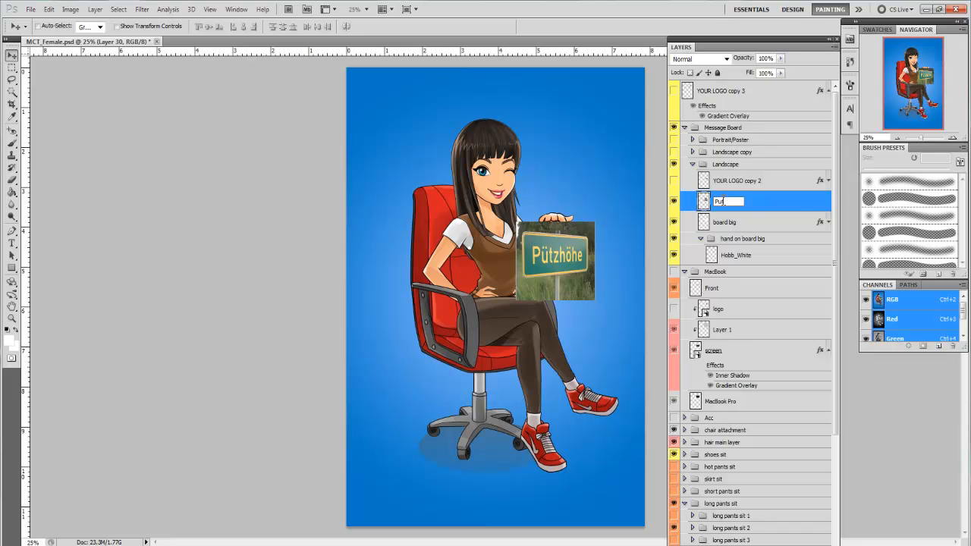
{"action": "type", "text": "tz"}
{"action": "key", "text": "Return"}
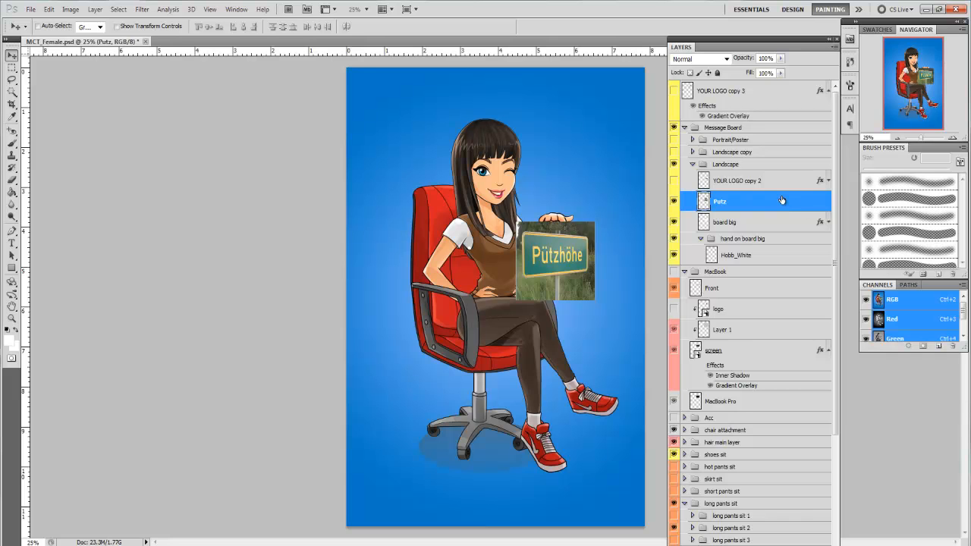